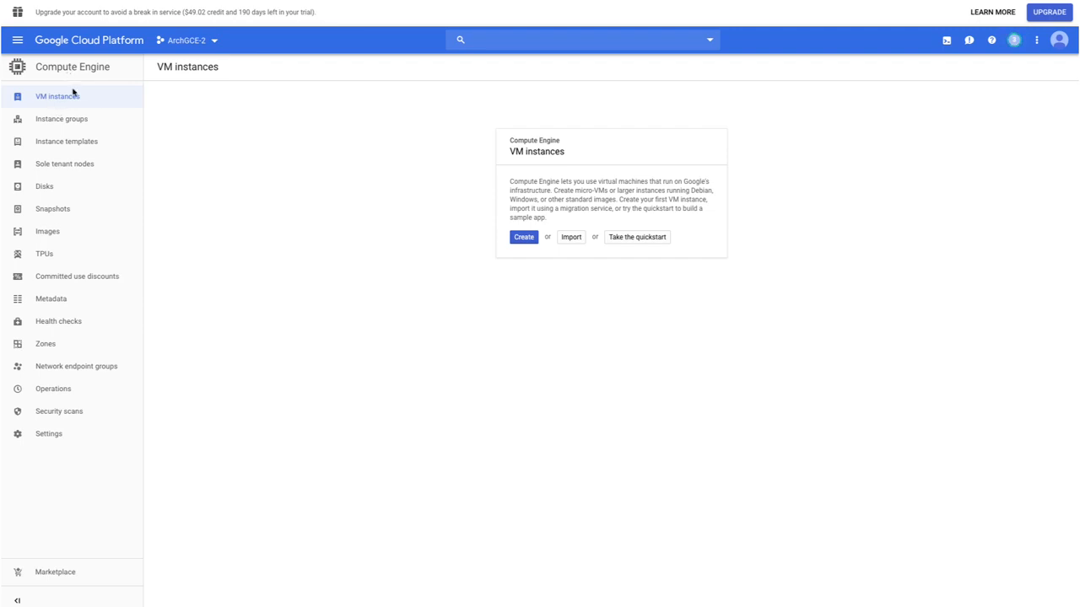
Open the Compute Engine VM instances page and start creating a new VM instance.
click(17, 42)
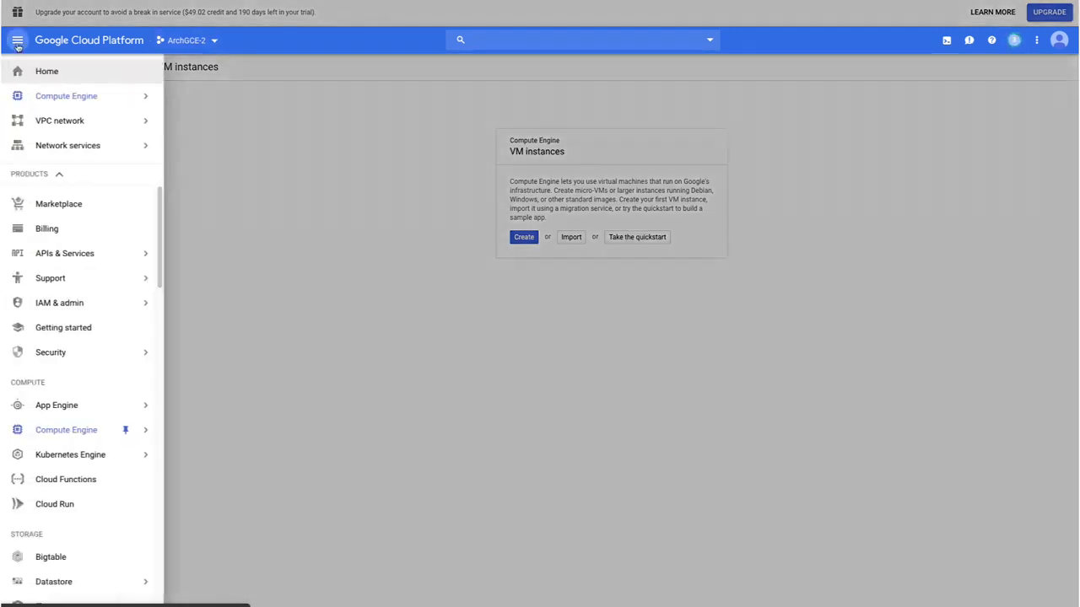
mouse_move(79, 436)
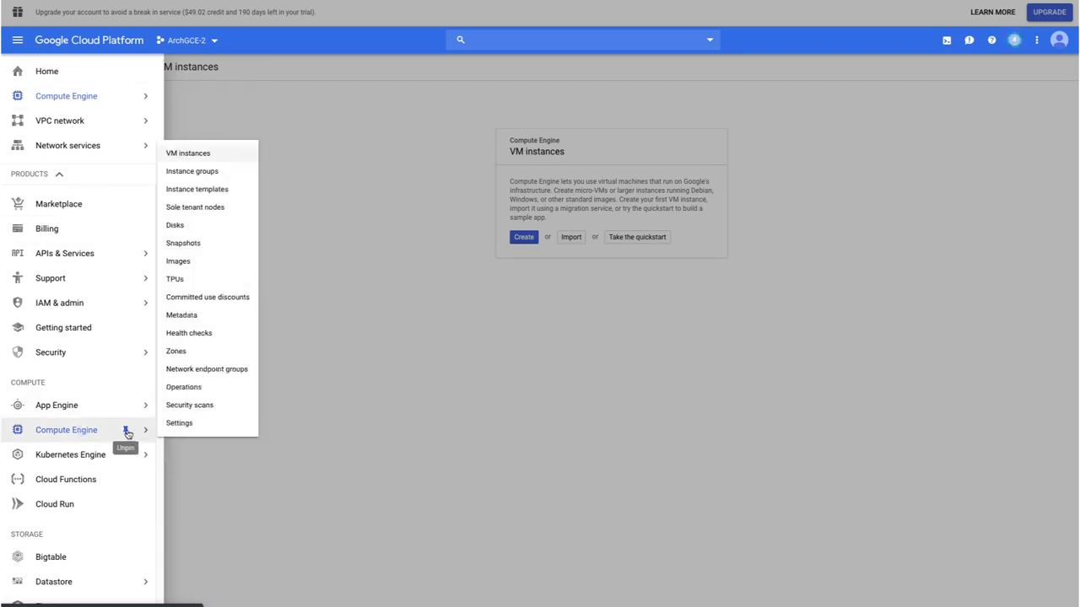
mouse_move(76, 100)
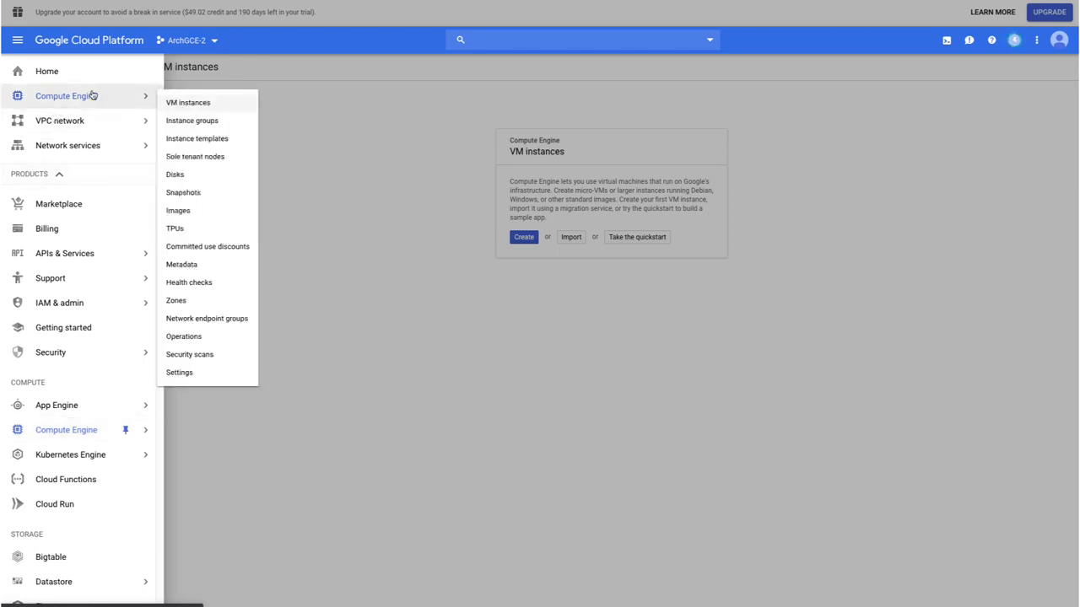
click(182, 104)
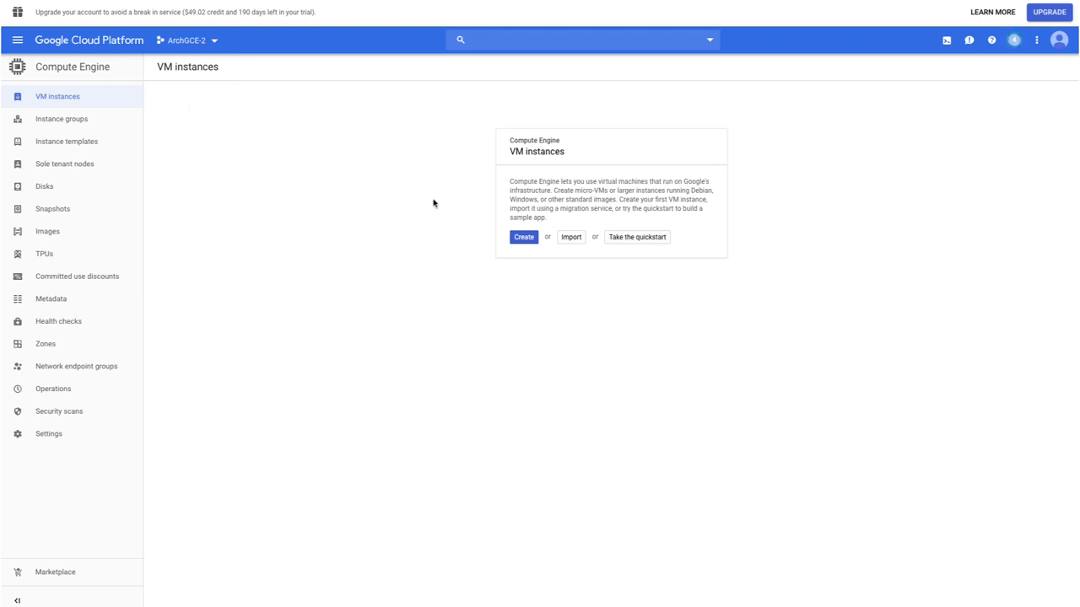
click(520, 239)
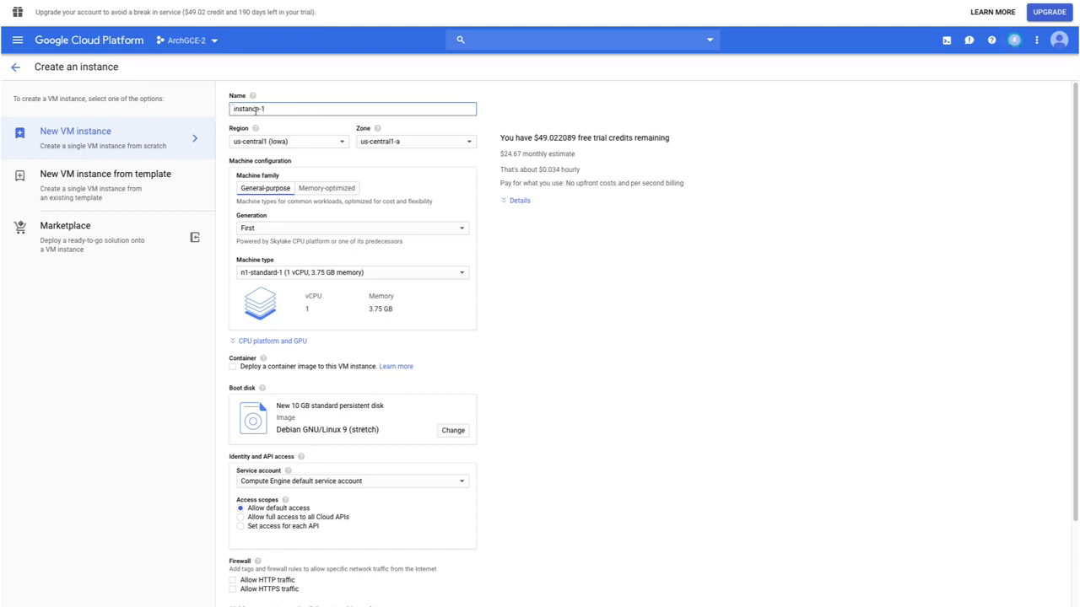
Review the available regions and zones for the instance and examine its monthly cost estimate.
mouse_move(255, 129)
click(287, 144)
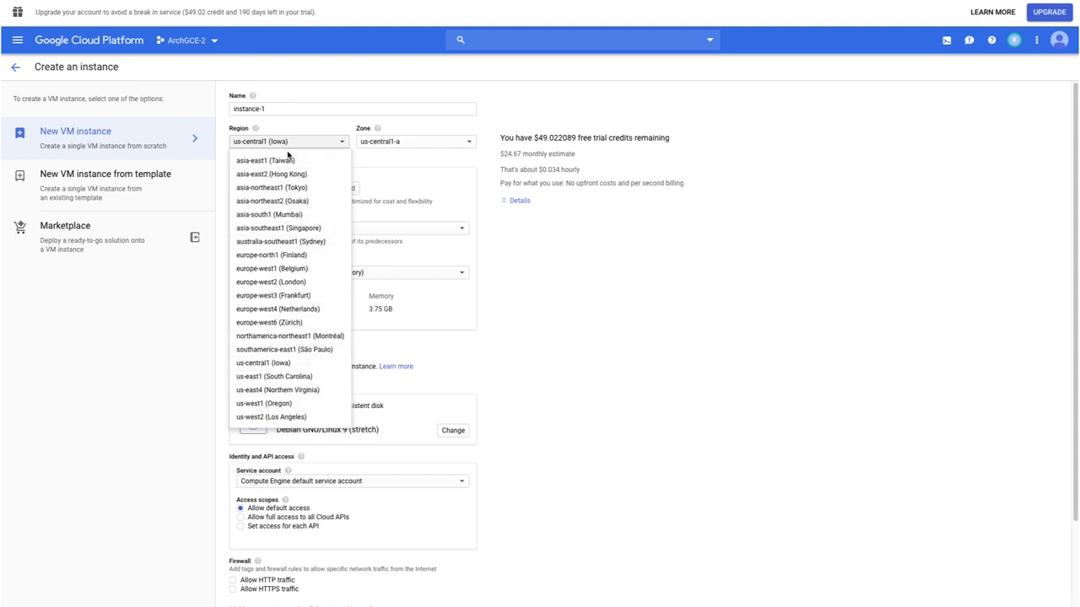
click(378, 144)
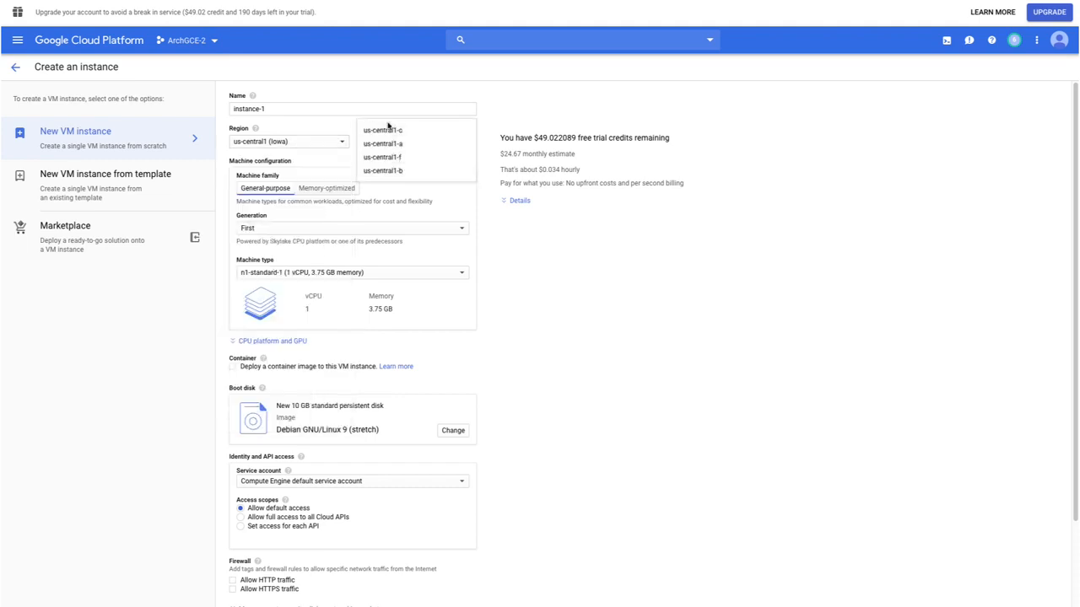
click(299, 130)
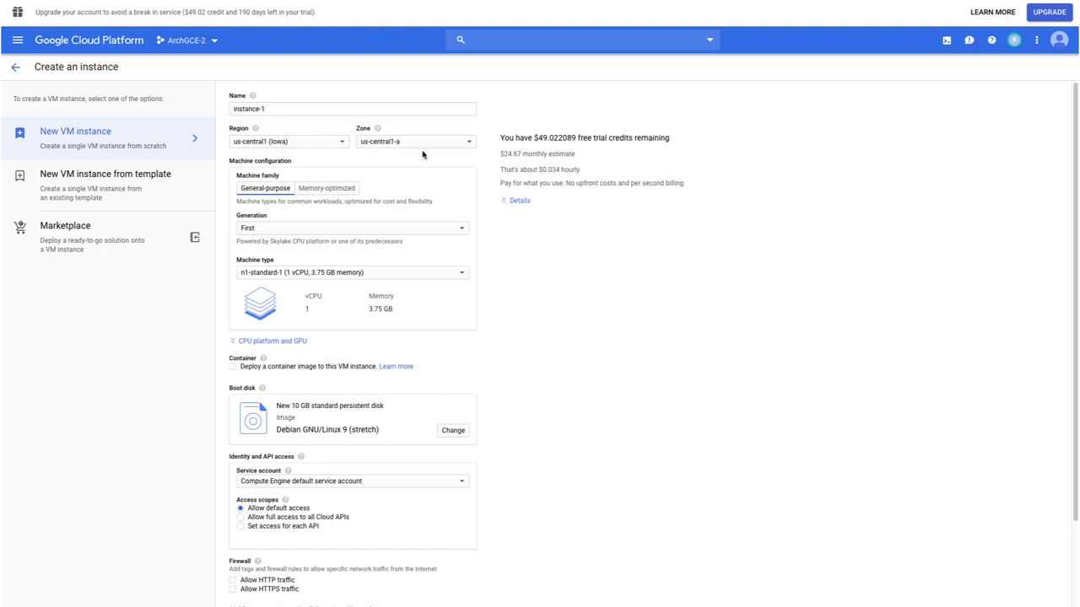
drag(498, 158, 579, 161)
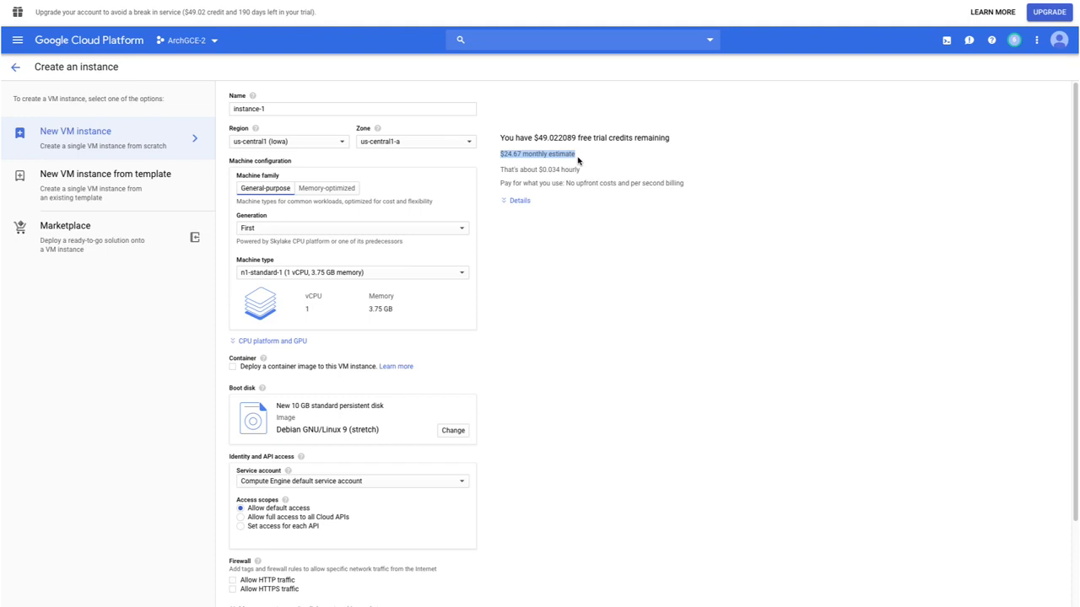
Try the regions europe-west1 (Belgium), asia-southeast1 (Singapore), asia-south1 (Mumbai) and asia-east1 (Taiwan), and return to us-central1 (Iowa).
click(299, 144)
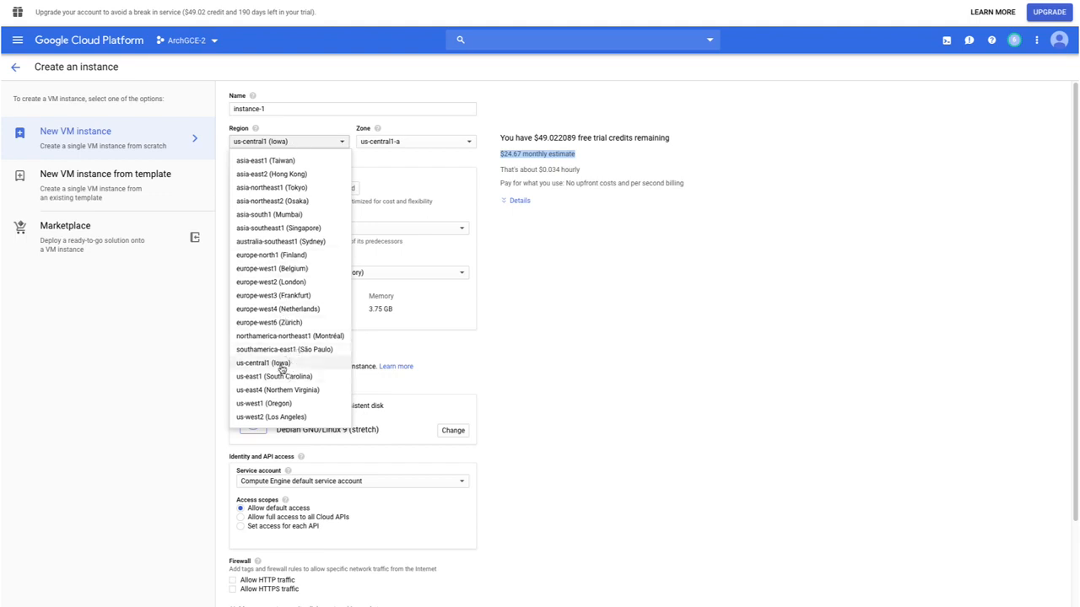
click(286, 268)
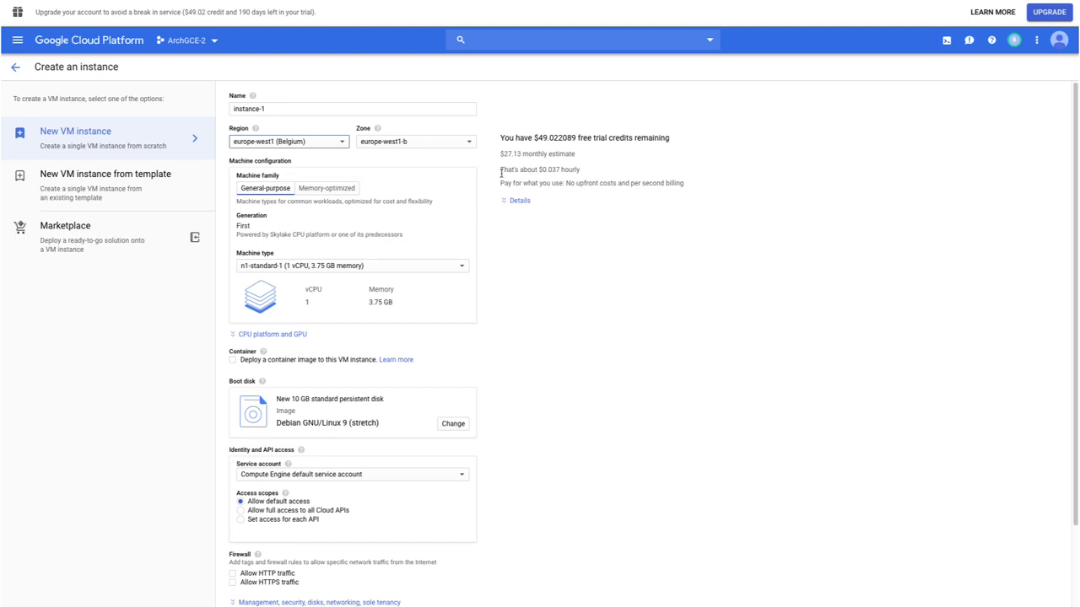
click(276, 147)
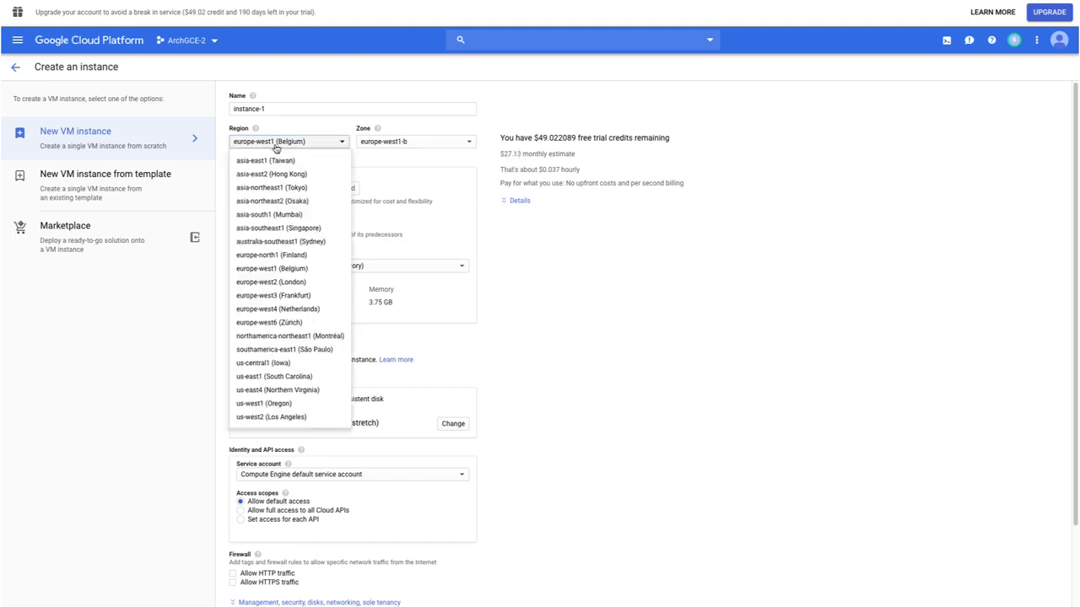
click(268, 227)
click(280, 145)
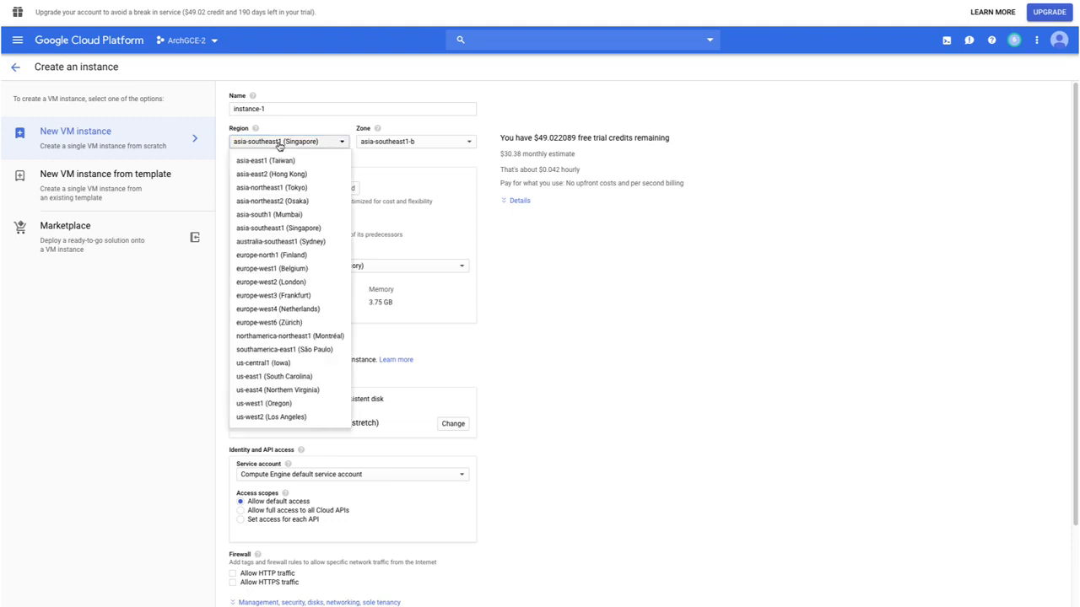
click(284, 216)
click(284, 143)
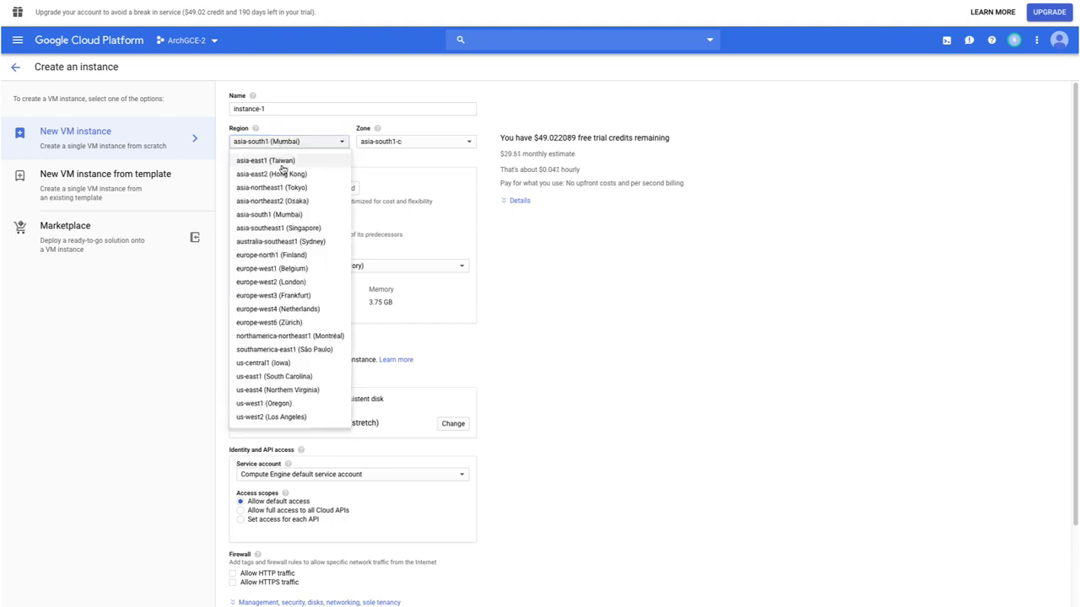
click(283, 159)
click(286, 144)
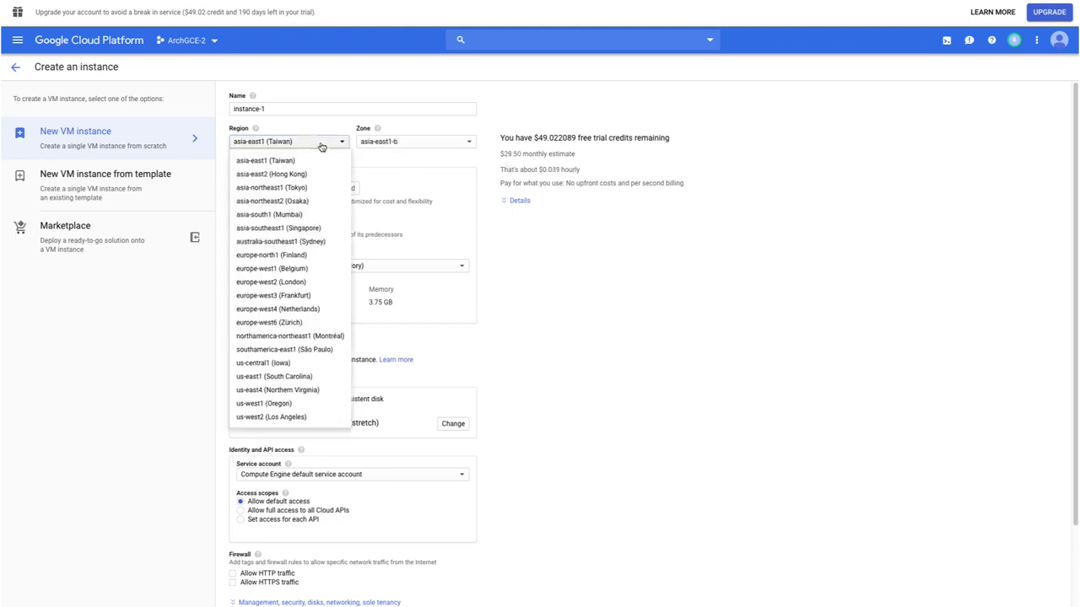
click(301, 367)
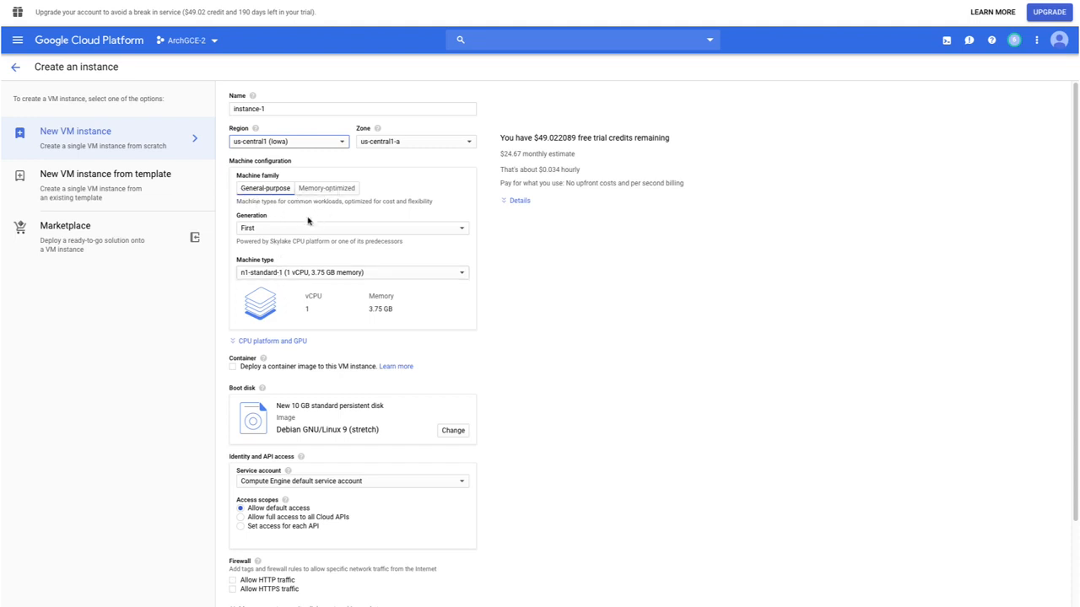
Set the machine type to n1-standard-2 (2 vCPU, 7.5 GB memory) and expand the cost estimate details.
click(273, 275)
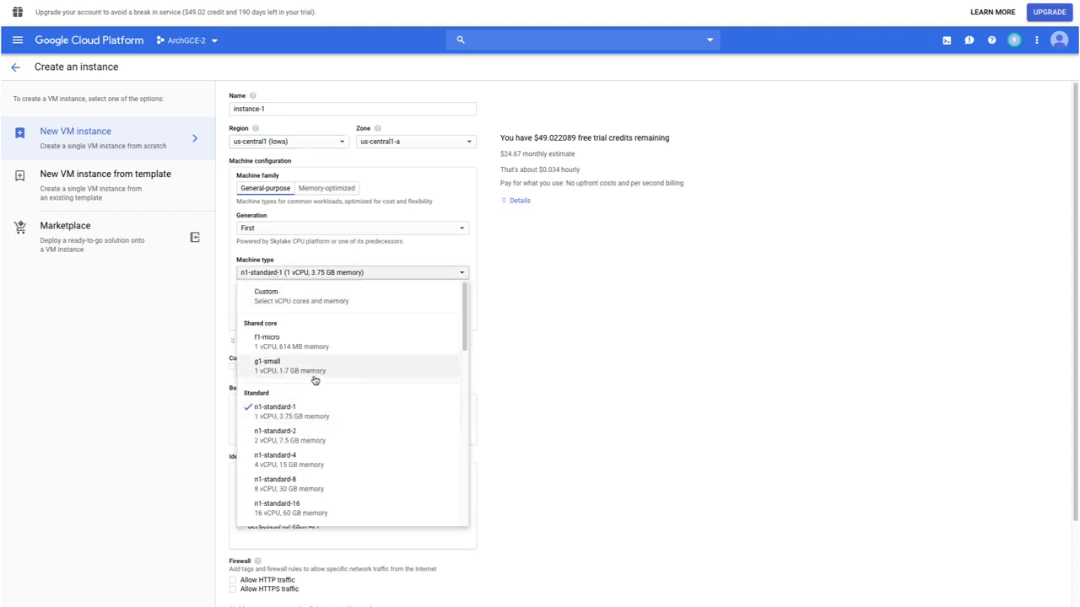
scroll(304, 395, down, 1)
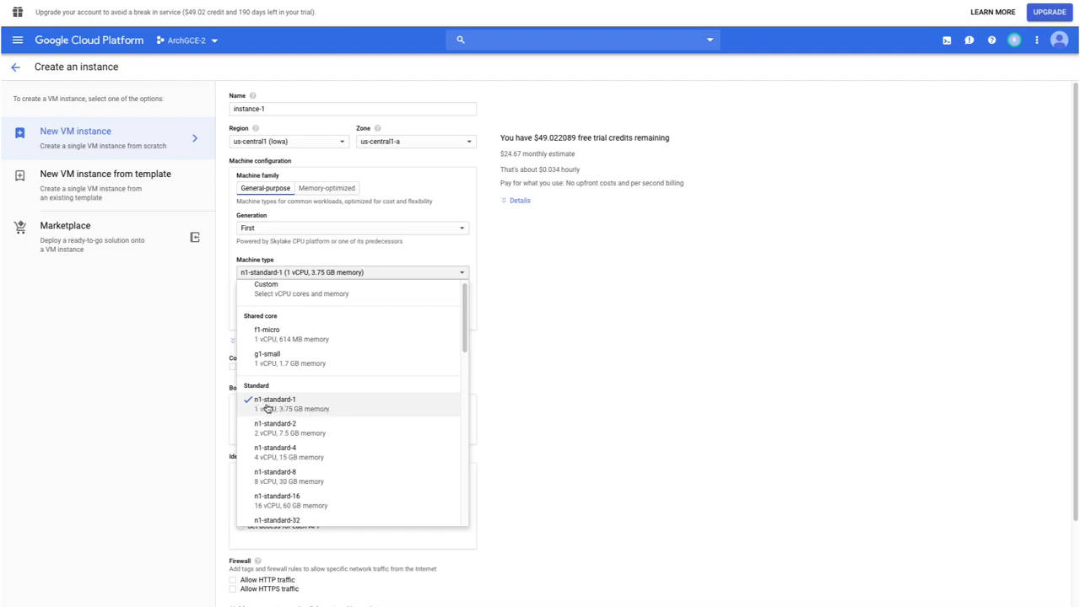
scroll(310, 418, down, 1)
click(311, 420)
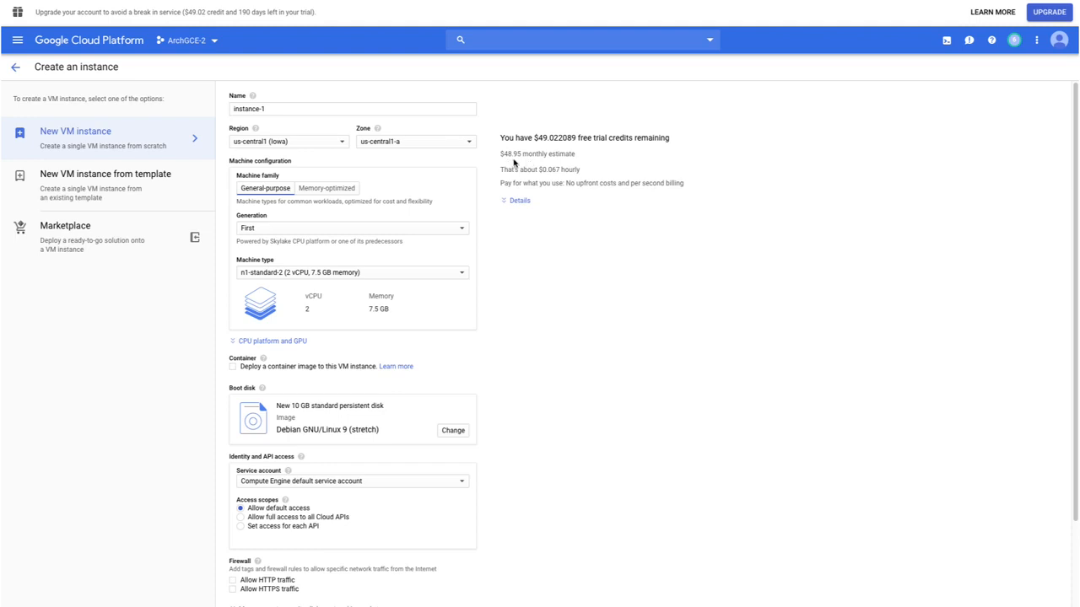
click(513, 200)
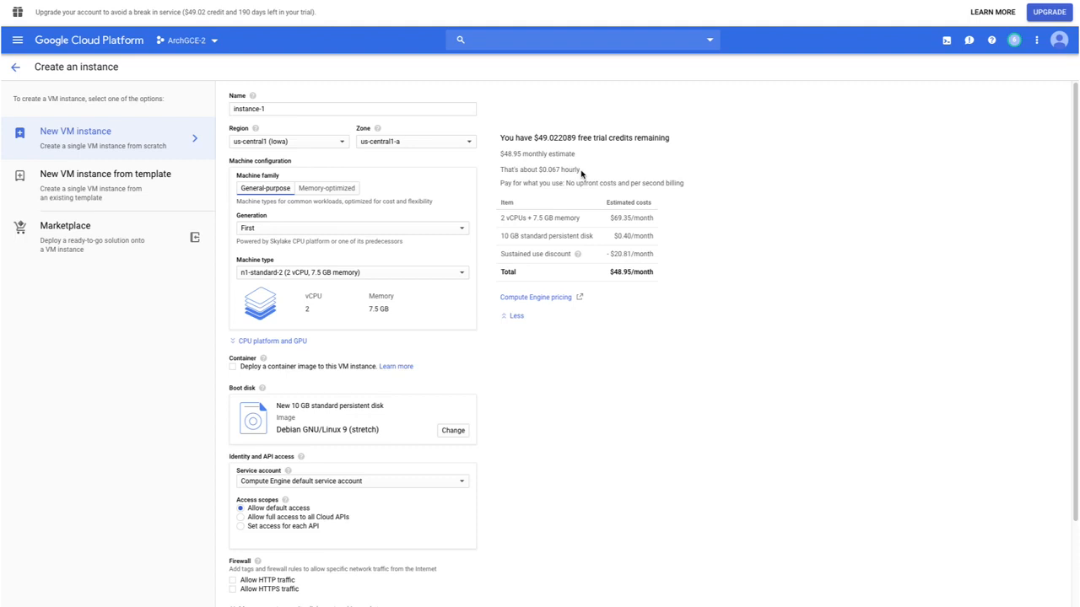
Try the n1-standard-4 (4 vCPU, 15 GB memory) and f1-micro (1 vCPU, 614 MB memory) machine types.
click(325, 275)
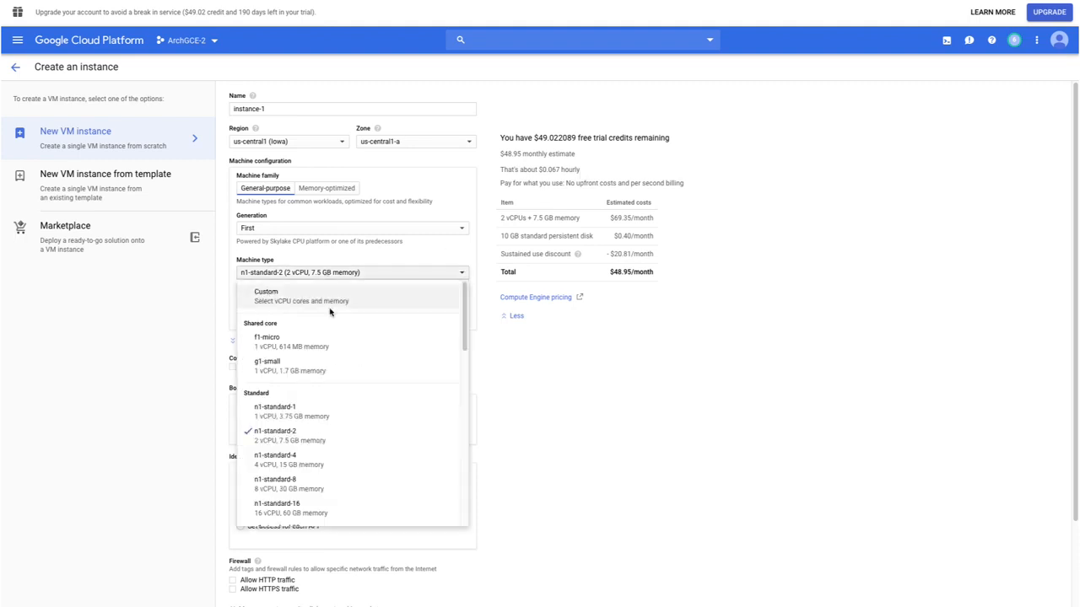
click(324, 456)
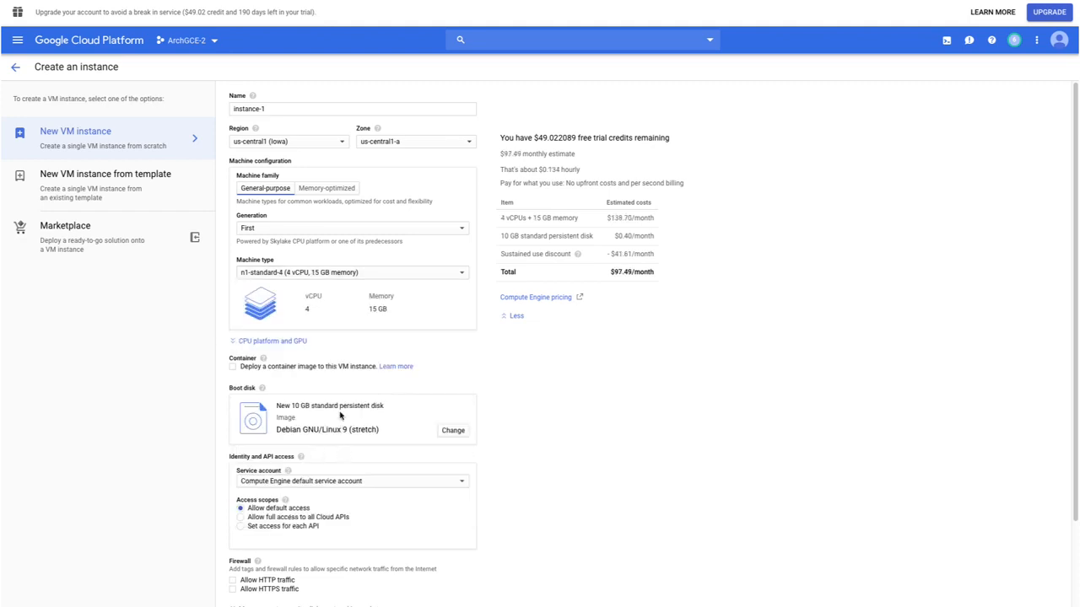
click(301, 272)
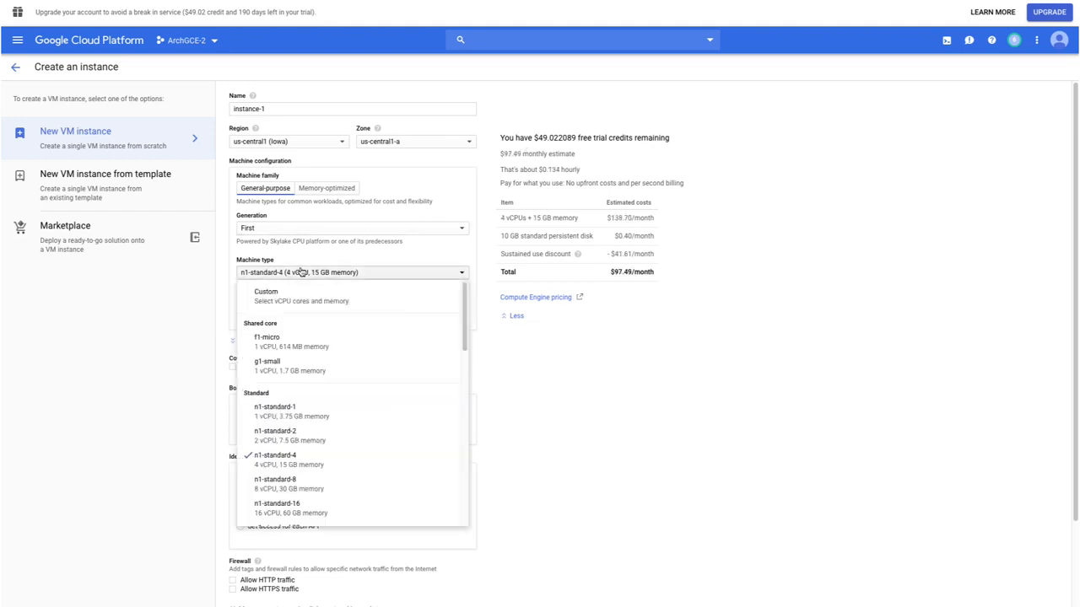
click(294, 339)
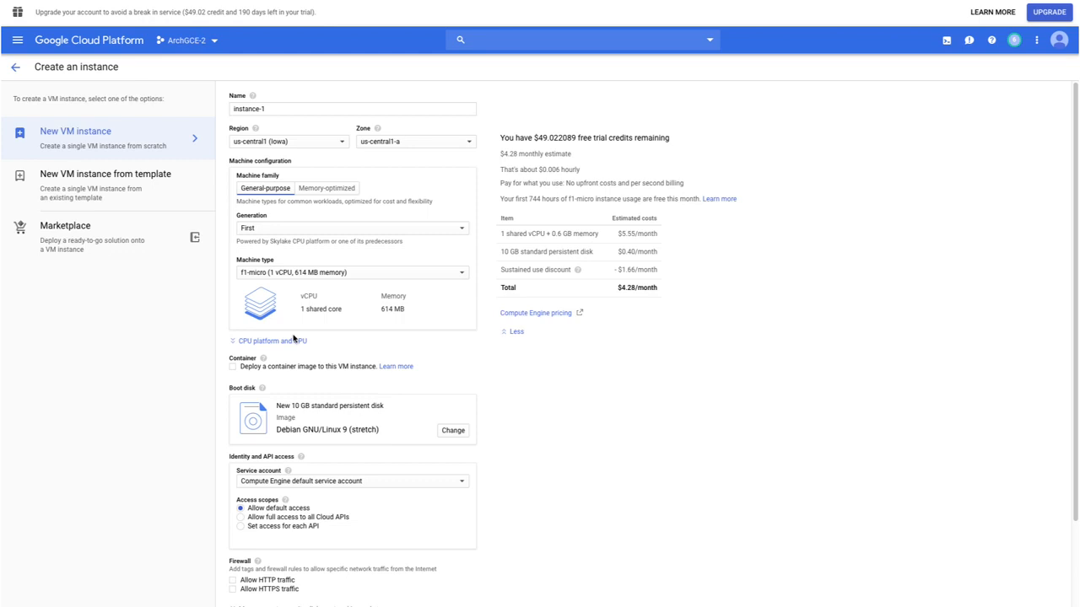
Check the f1-micro monthly estimate and set the machine type to n1-standard-1 (1 vCPU, 3.75 GB memory).
click(307, 274)
click(662, 334)
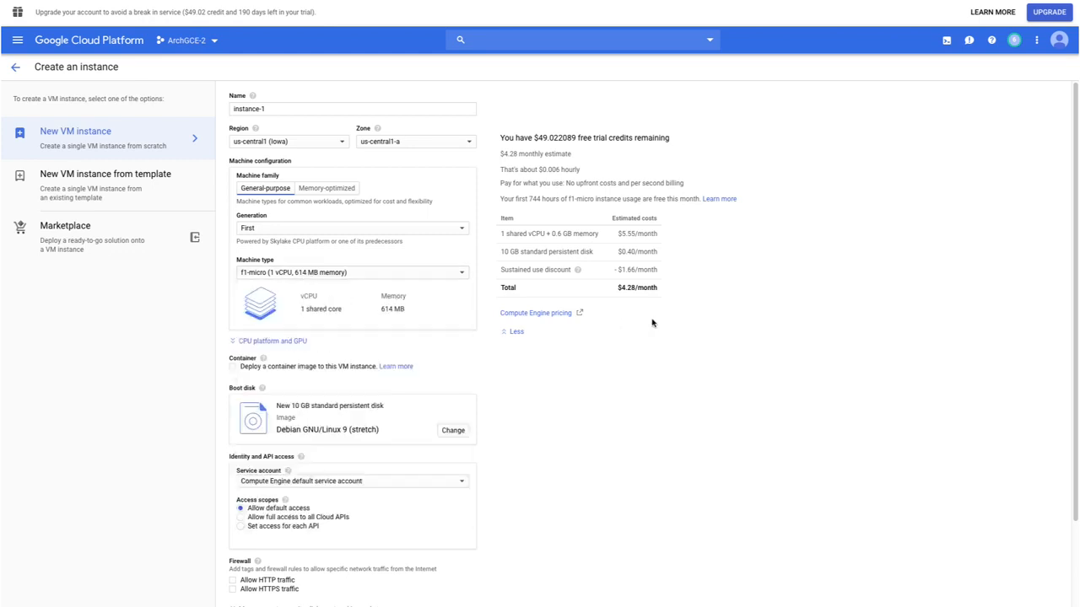
drag(504, 153, 522, 154)
click(526, 162)
click(351, 274)
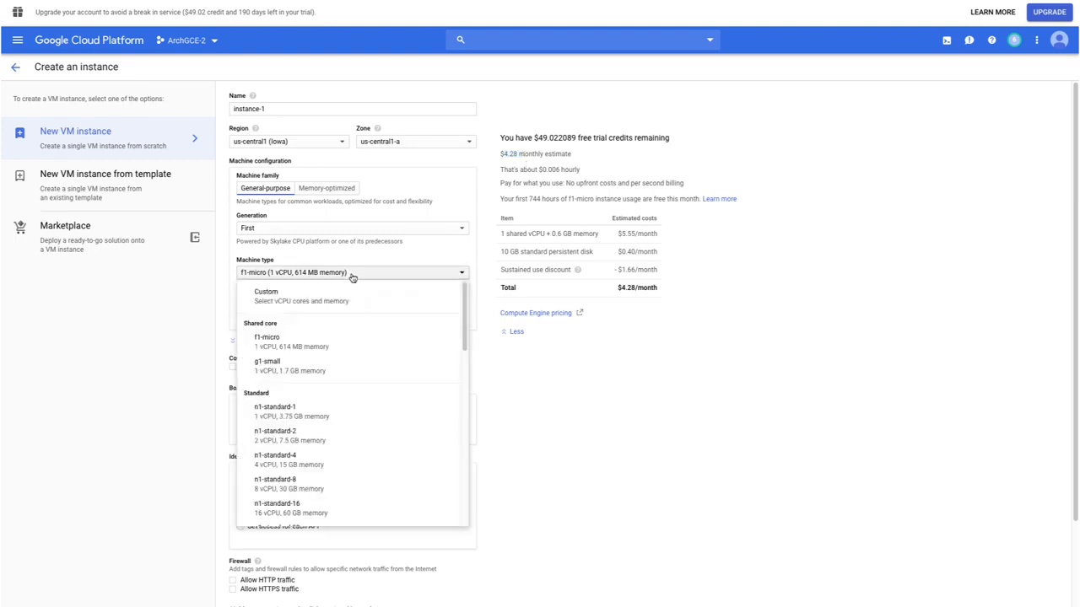
click(313, 408)
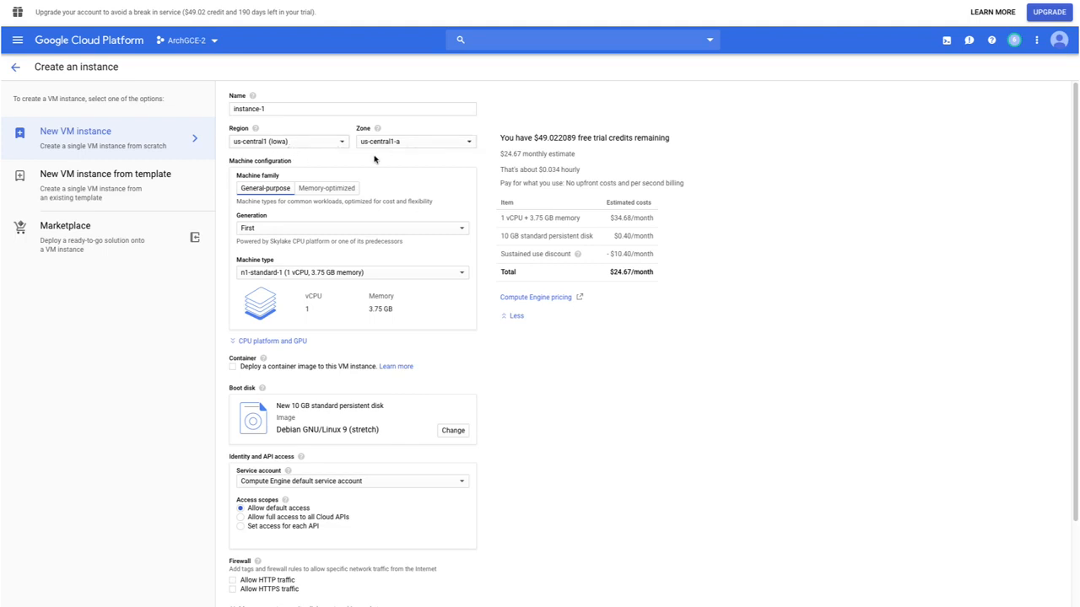
Open the boot disk settings for changing and review the available boot disk types.
scroll(335, 204, down, 1)
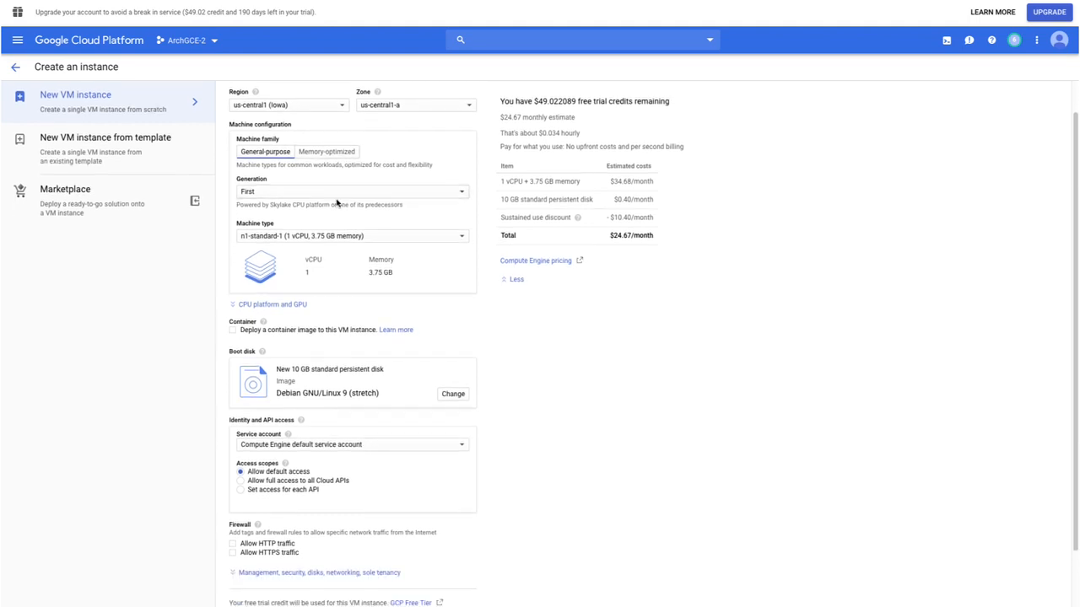
scroll(338, 202, down, 1)
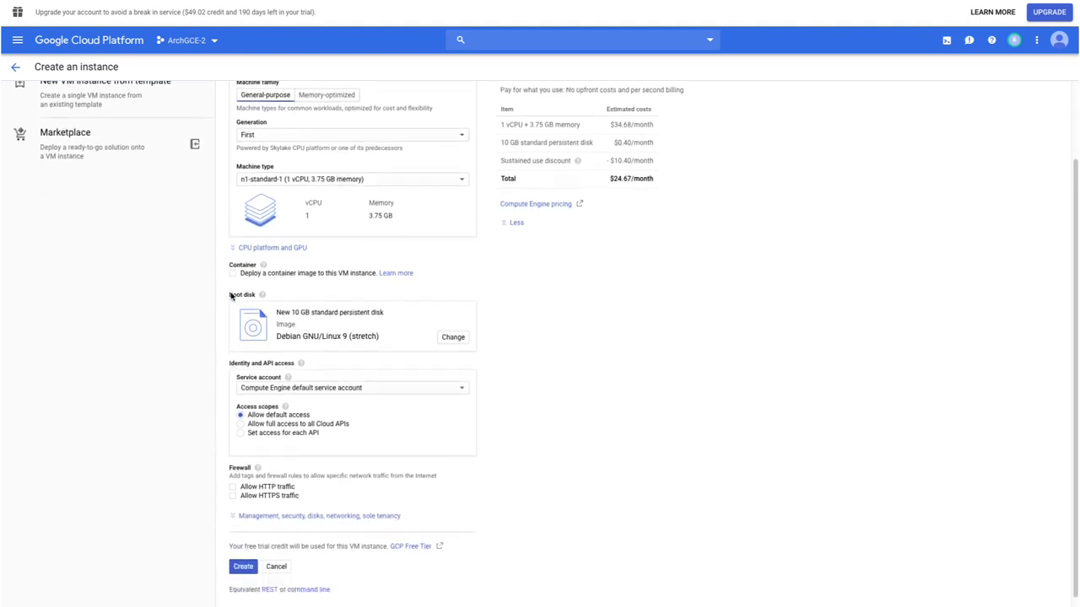
drag(231, 295, 255, 297)
drag(292, 314, 314, 317)
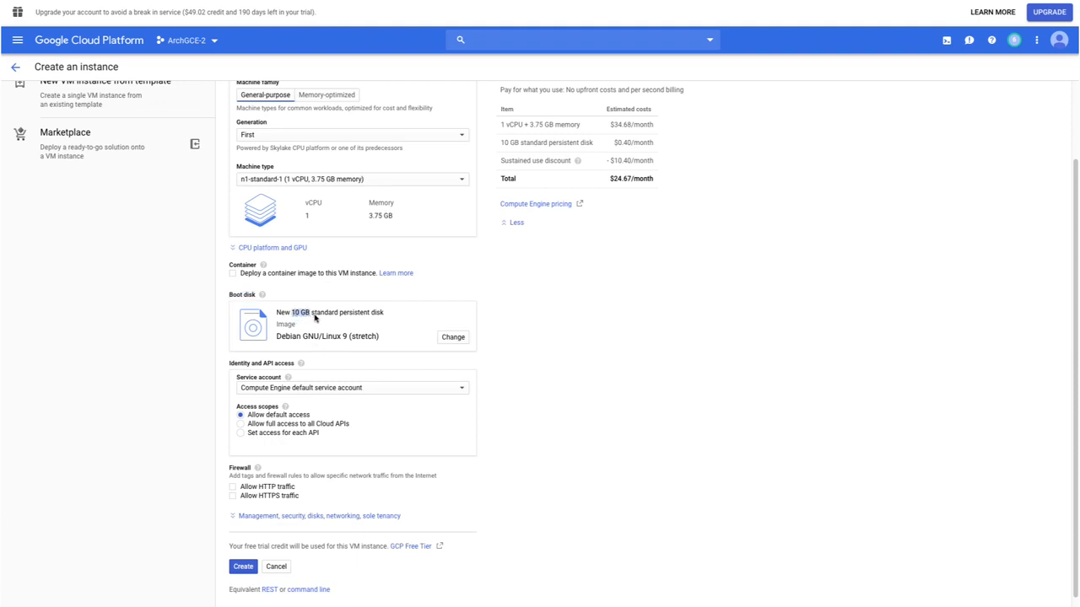
click(453, 337)
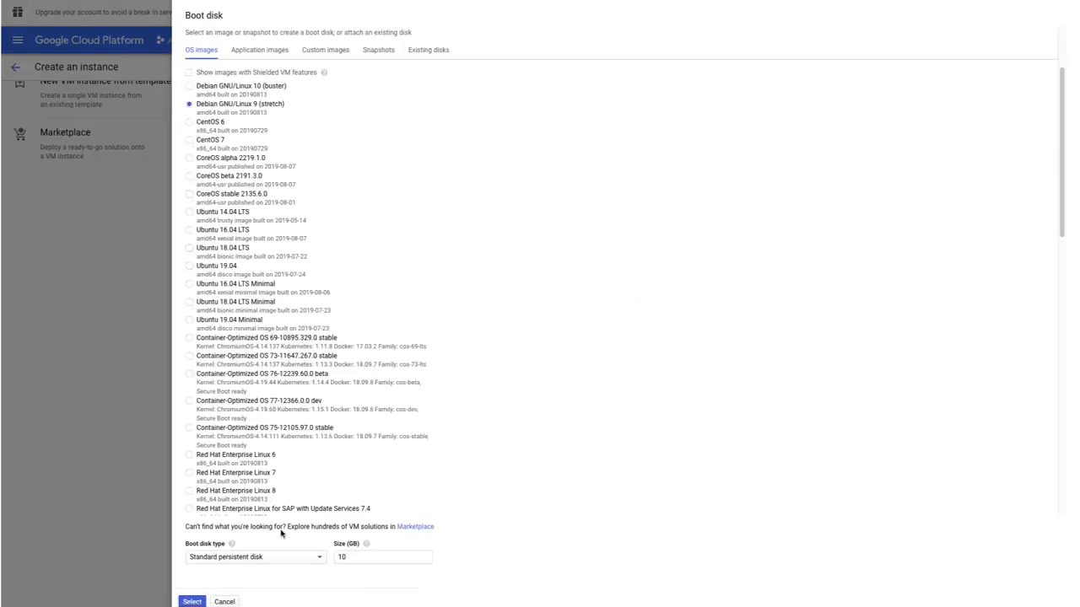
click(238, 558)
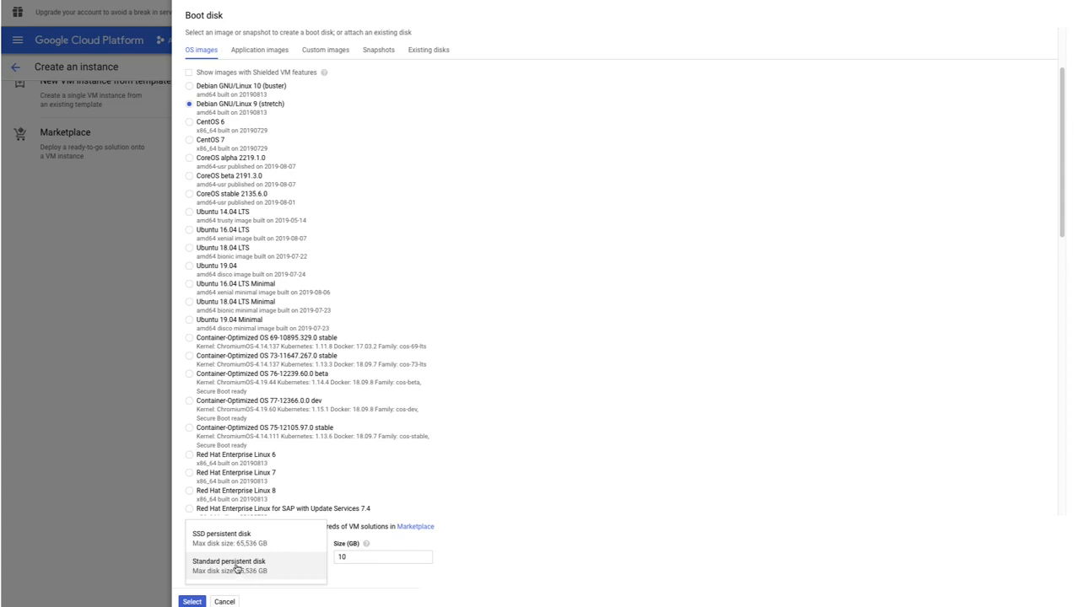
click(370, 554)
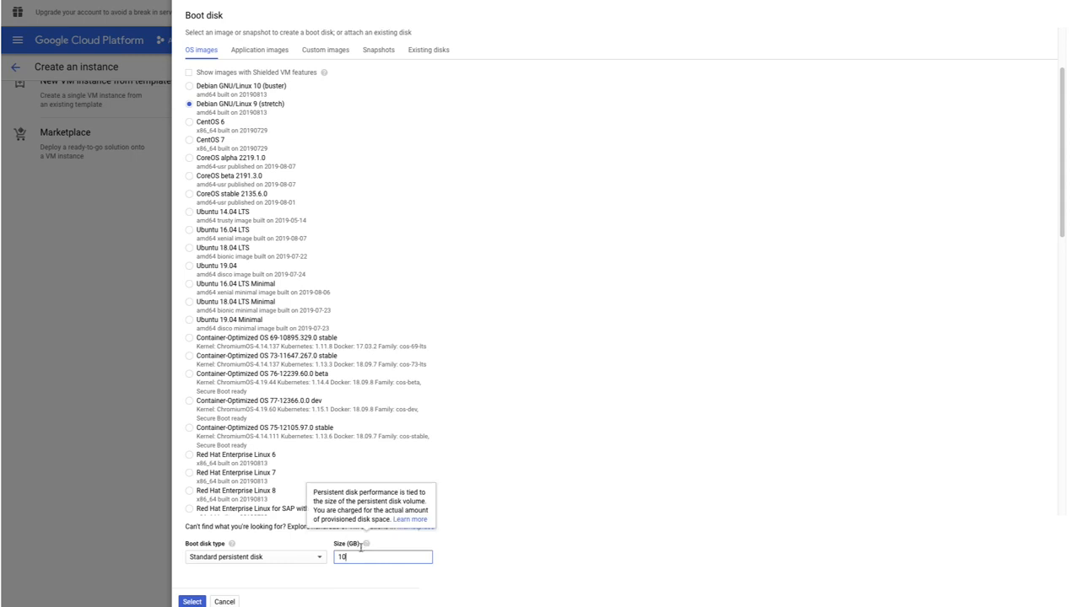
Configure the boot disk as a 1000 GB standard persistent disk and check its cost in the estimate.
click(292, 561)
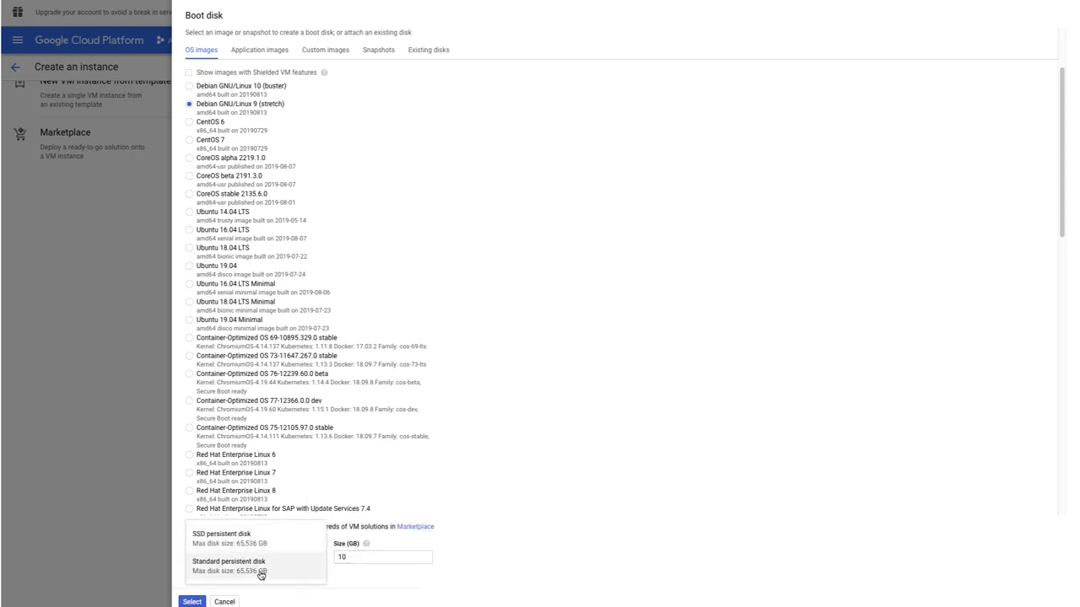
click(259, 566)
click(351, 559)
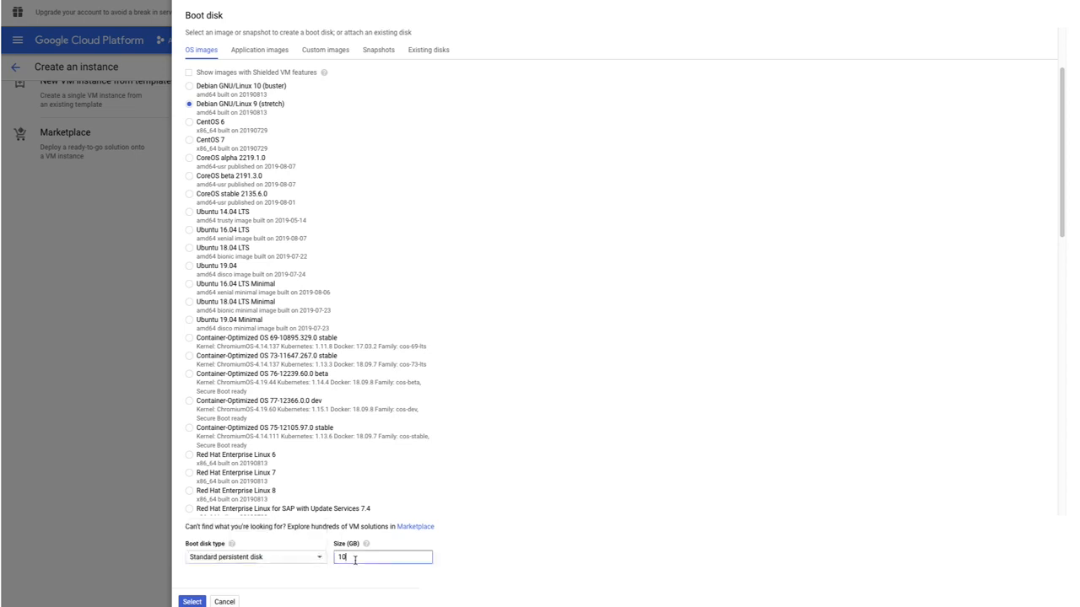
click(190, 602)
scroll(514, 265, up, 1)
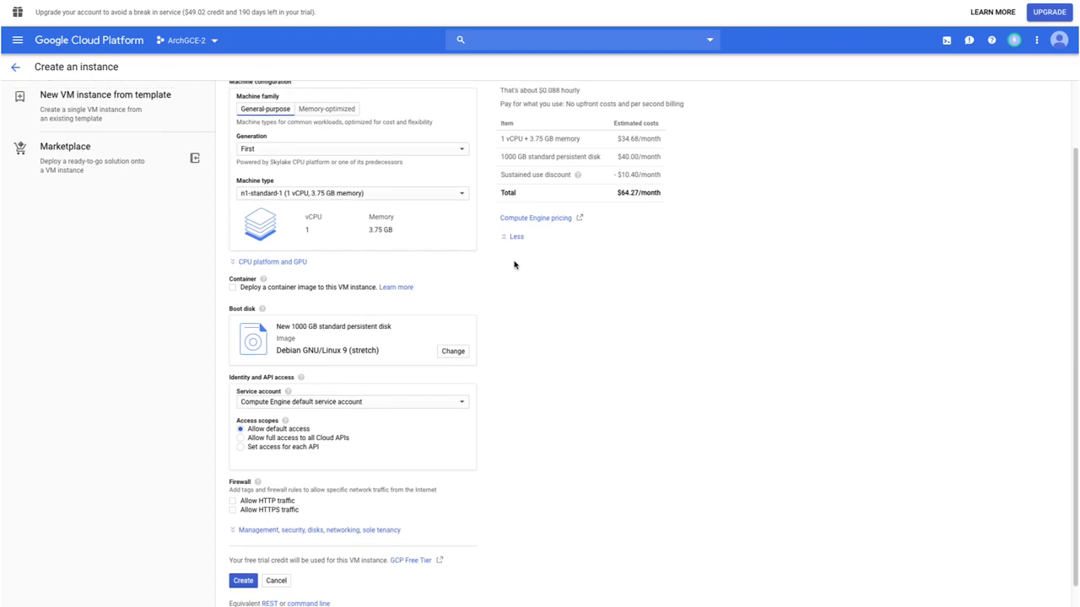
drag(666, 162, 589, 160)
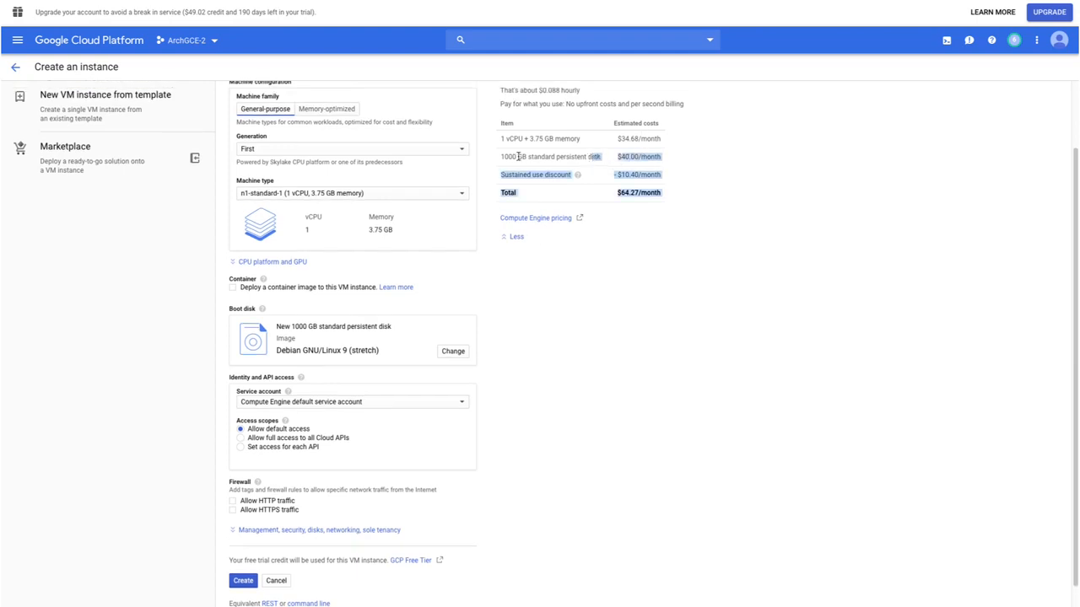
Set the boot disk size back to 10 GB, keeping the standard persistent disk type.
click(499, 158)
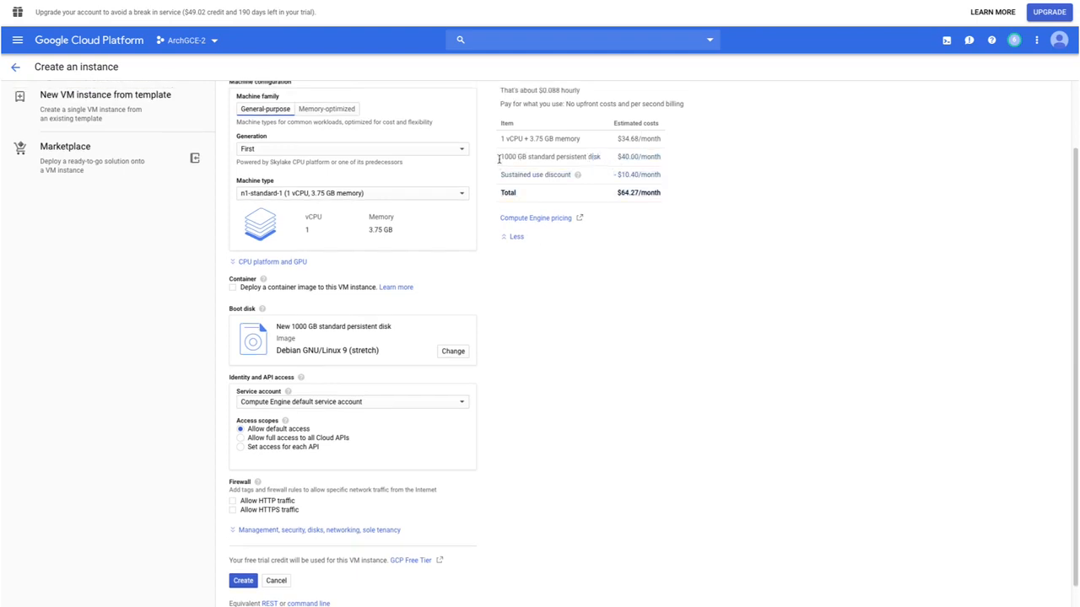
click(451, 351)
click(369, 559)
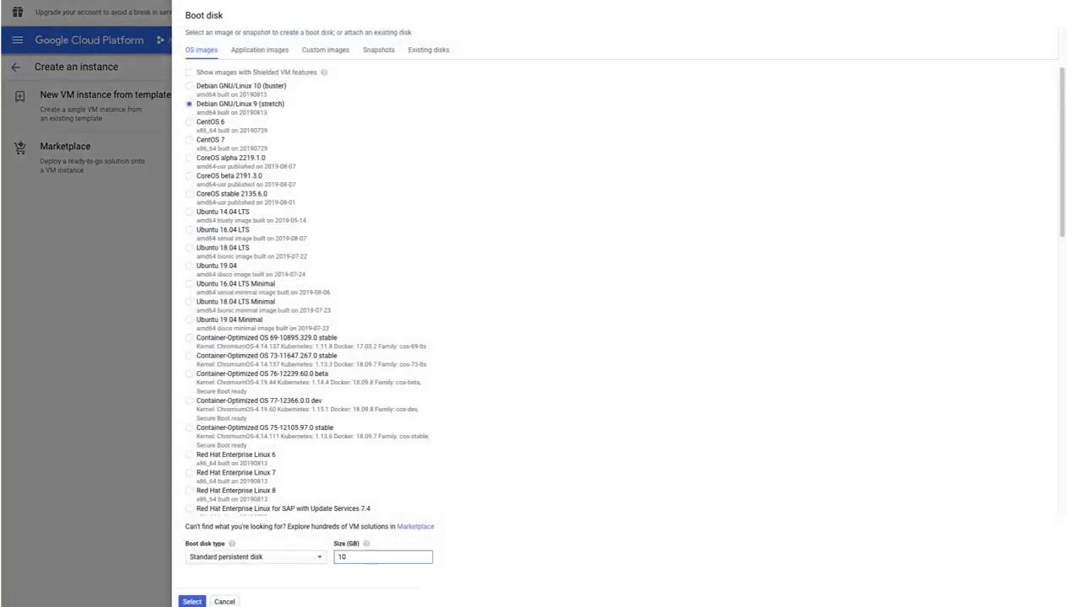
click(192, 601)
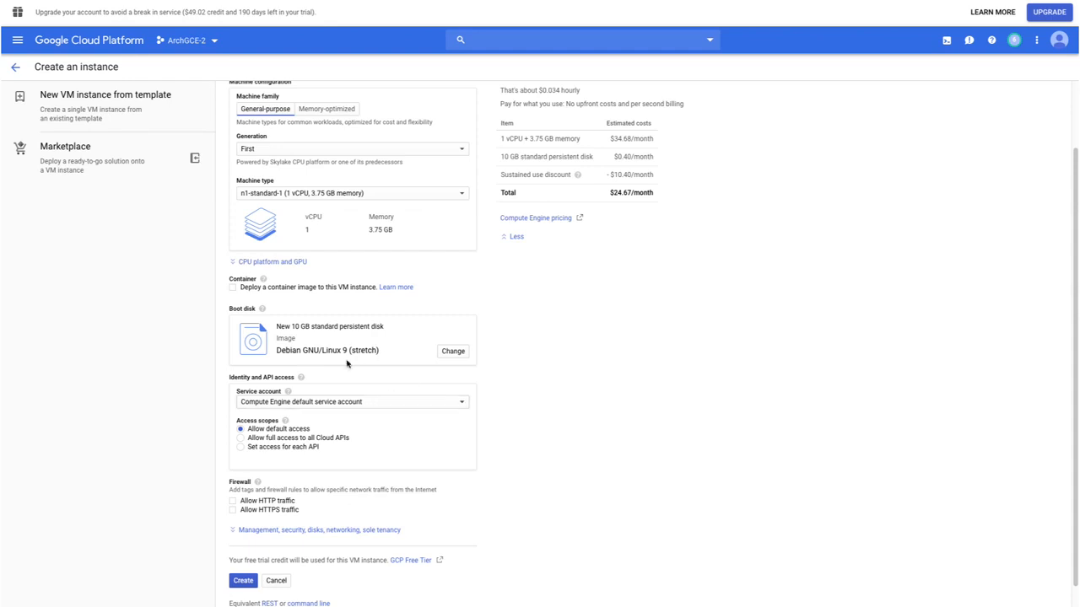
Expand the advanced instance options, review the boot disk's deletion and encryption settings, and add a new additional disk.
scroll(349, 358, down, 1)
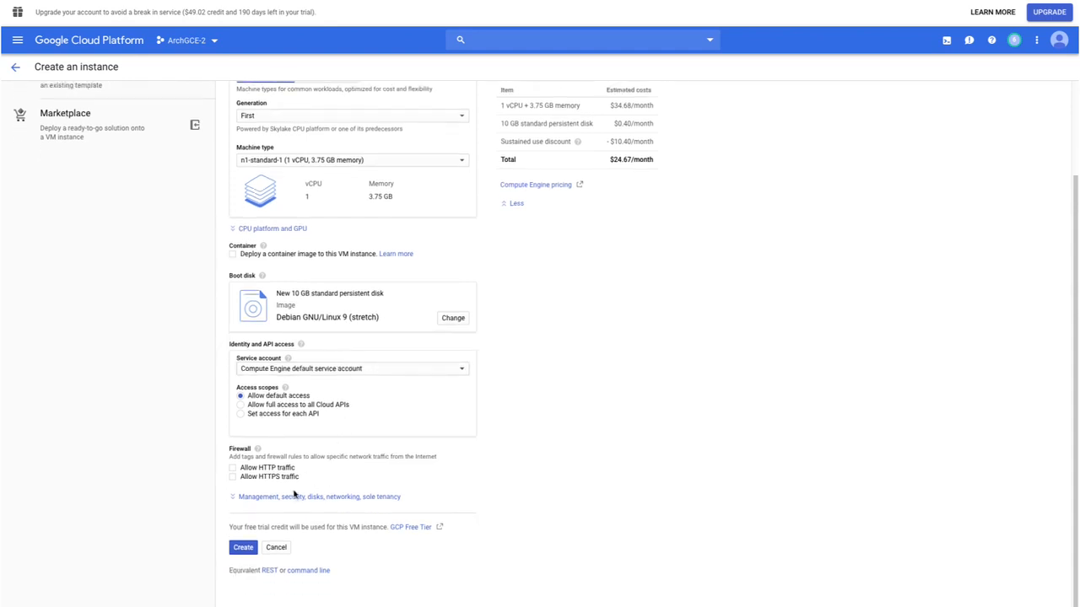
click(361, 498)
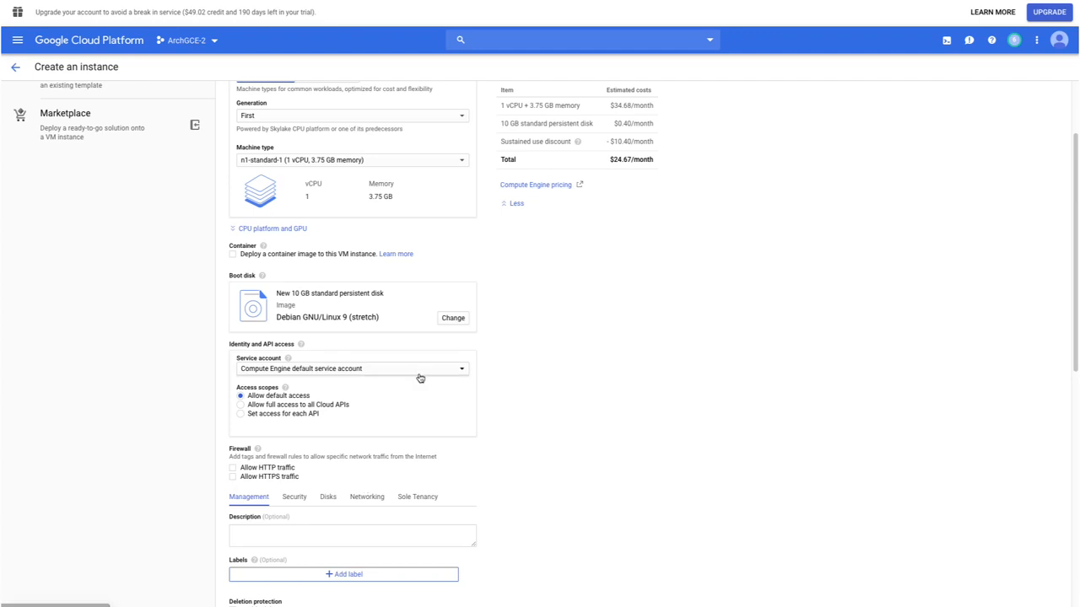
scroll(419, 379, down, 5)
click(329, 344)
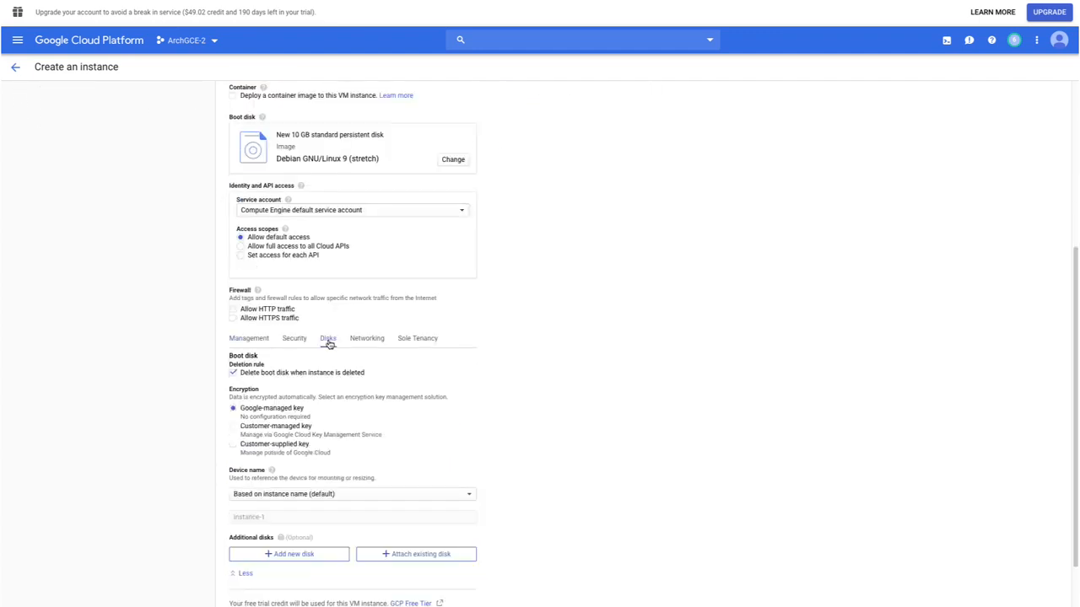
scroll(349, 355, down, 2)
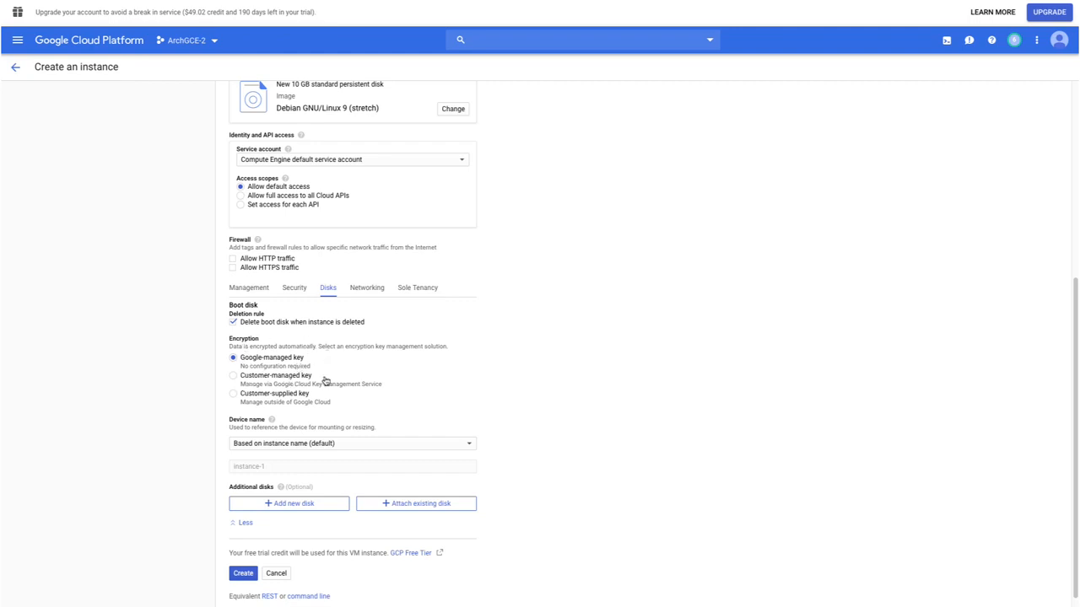
scroll(409, 382, down, 1)
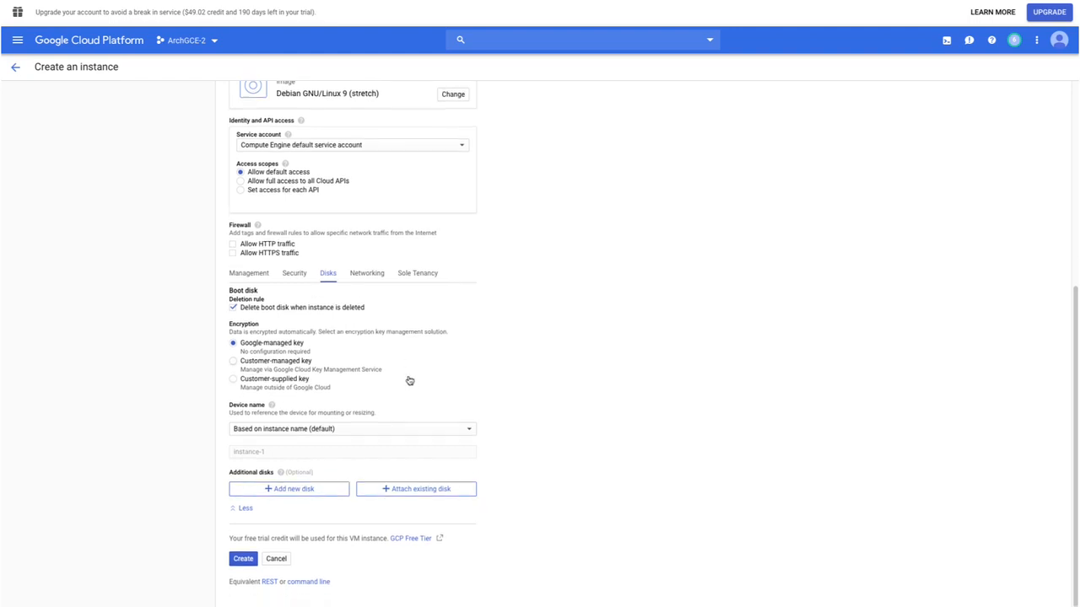
click(298, 480)
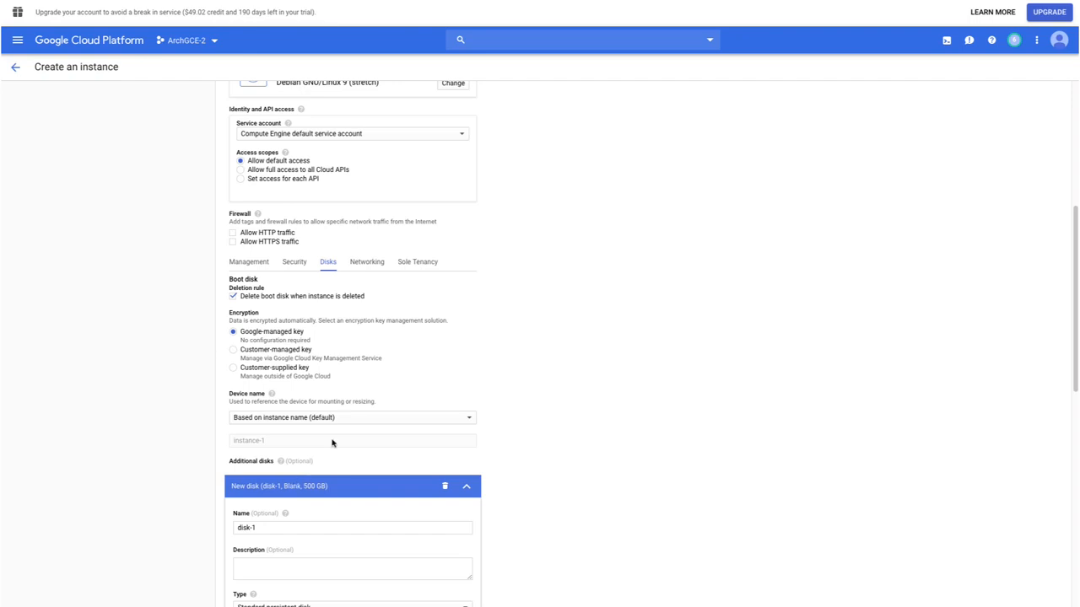
Try the Local SSD scratch disk type for the additional disk and examine its disk count and performance settings.
scroll(360, 397, down, 3)
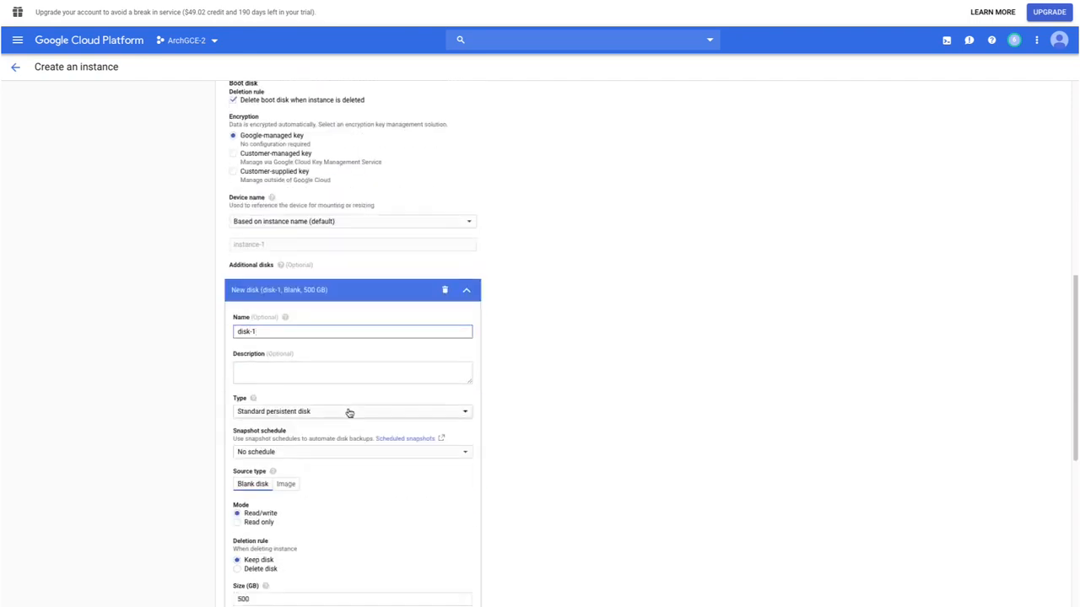
click(349, 411)
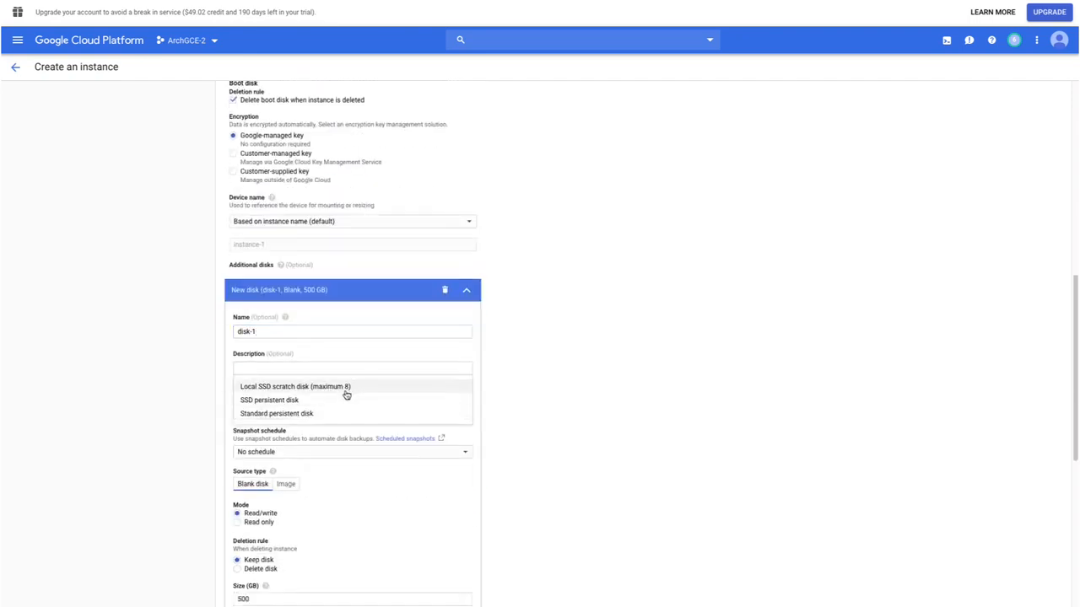
click(346, 391)
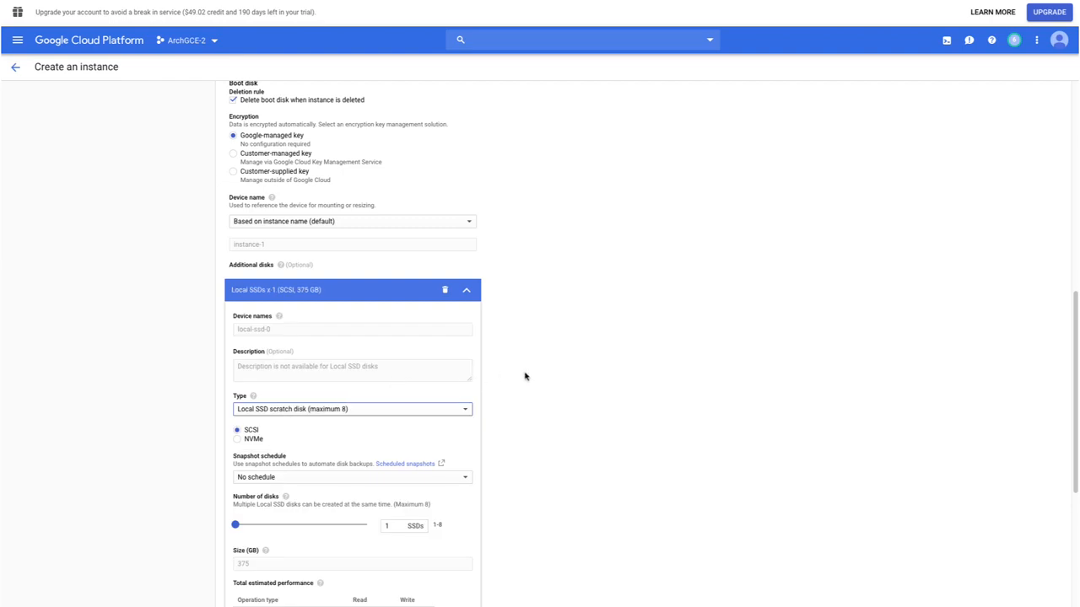
scroll(524, 376, down, 1)
scroll(523, 376, down, 2)
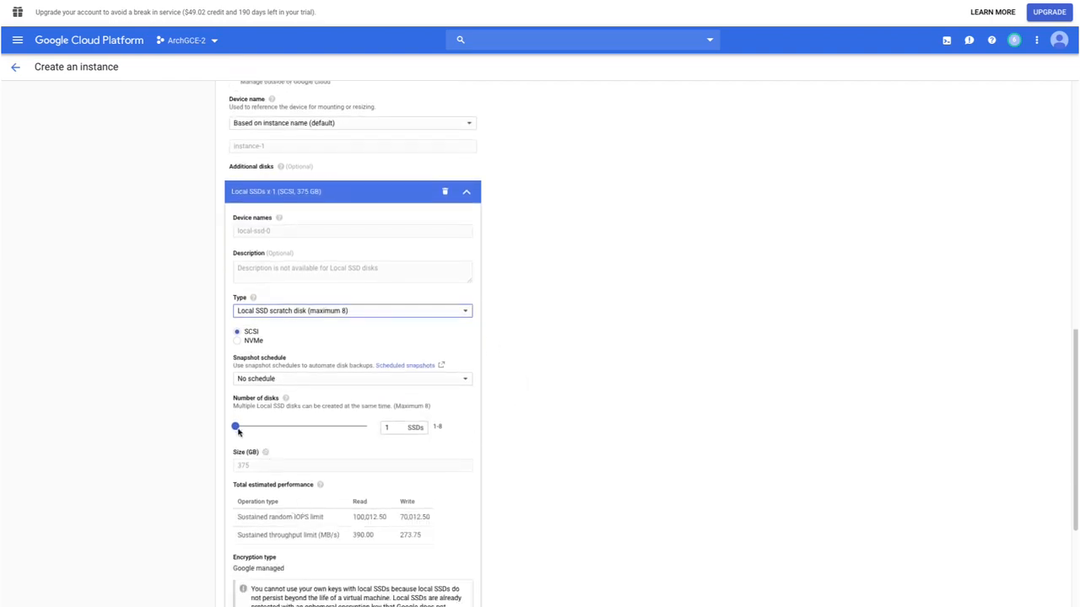
mouse_move(235, 426)
mouse_down()
mouse_move(368, 428)
mouse_move(235, 427)
mouse_up()
Change the additional disk to an SSD persistent disk, try a size of 1000 GB, and return it to 100 GB.
click(286, 312)
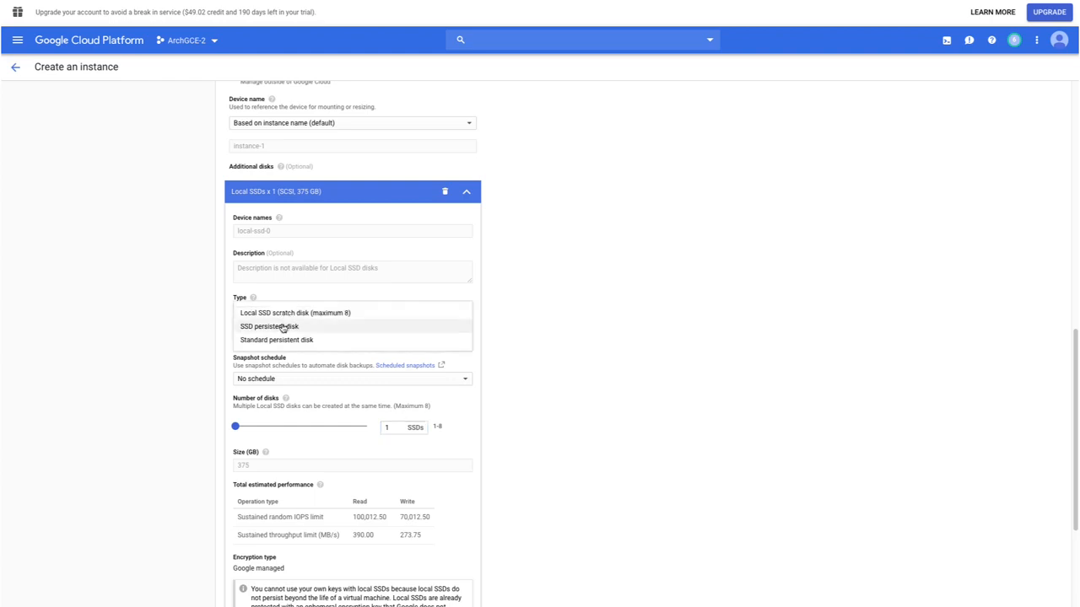
click(284, 327)
scroll(477, 402, down, 1)
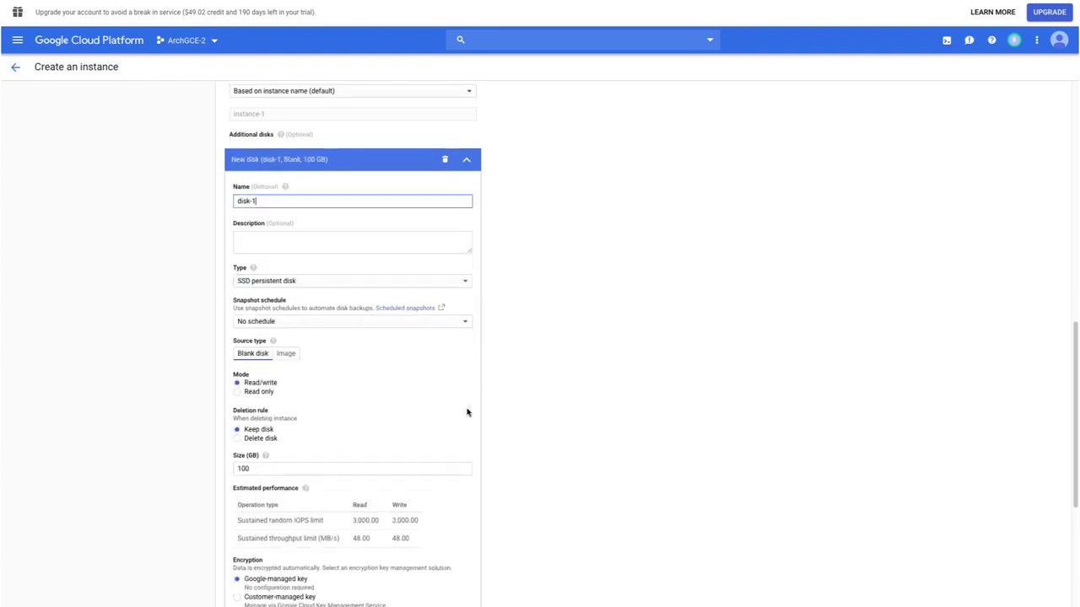
click(340, 469)
text(0)
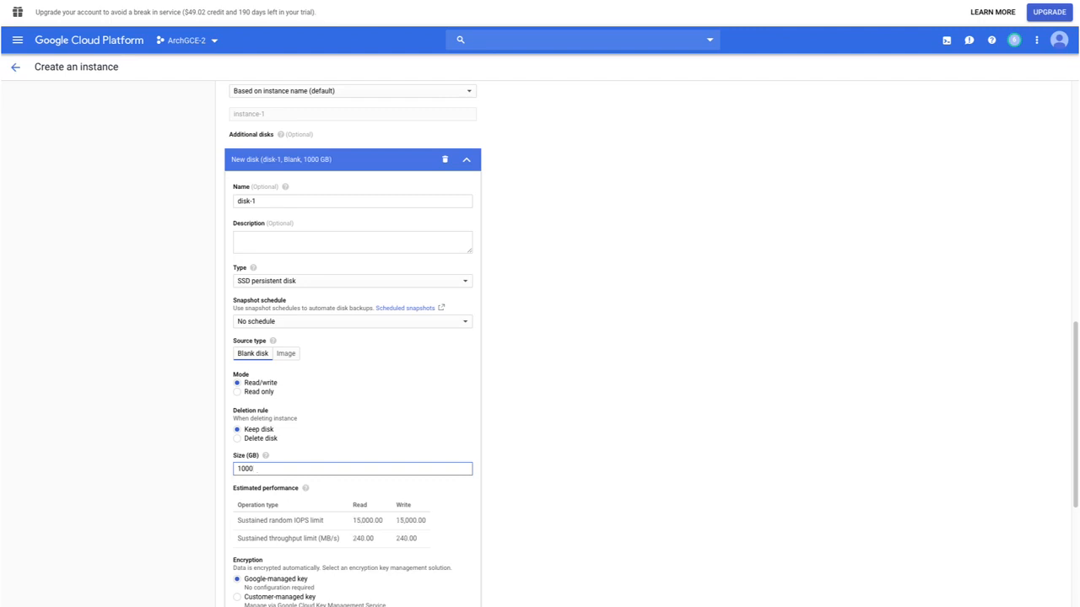
scroll(447, 364, down, 1)
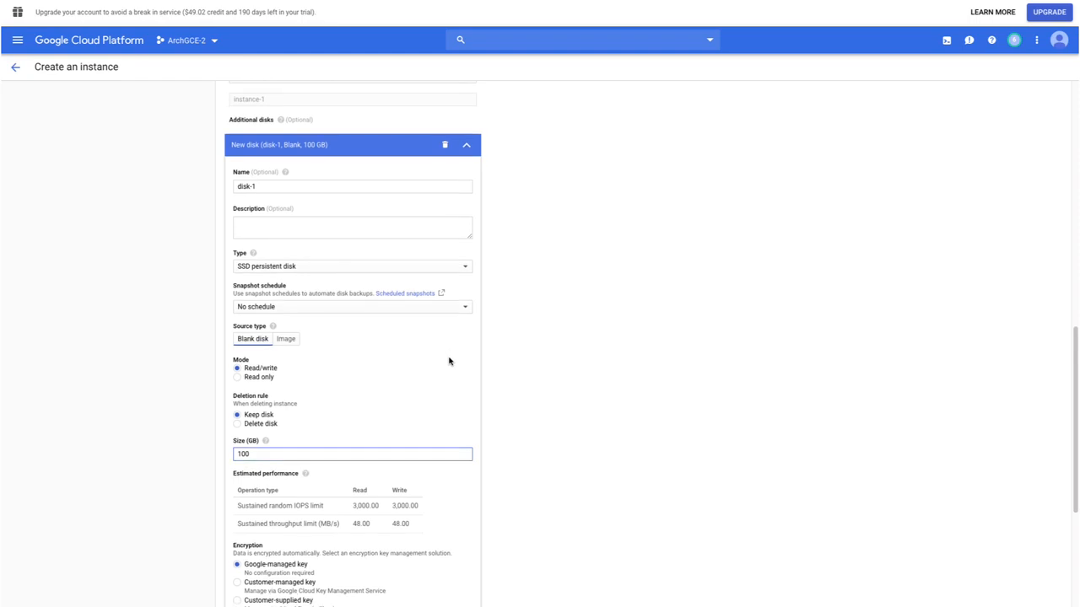
scroll(453, 354, down, 1)
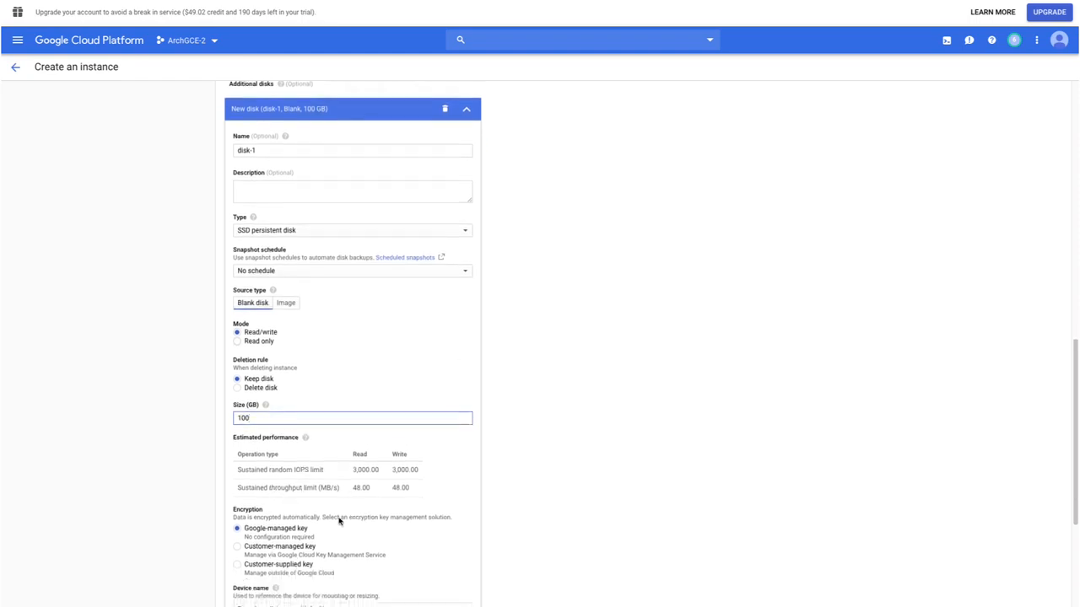
Open the instance's default network interface and review its internal and external IP options.
scroll(341, 347, up, 3)
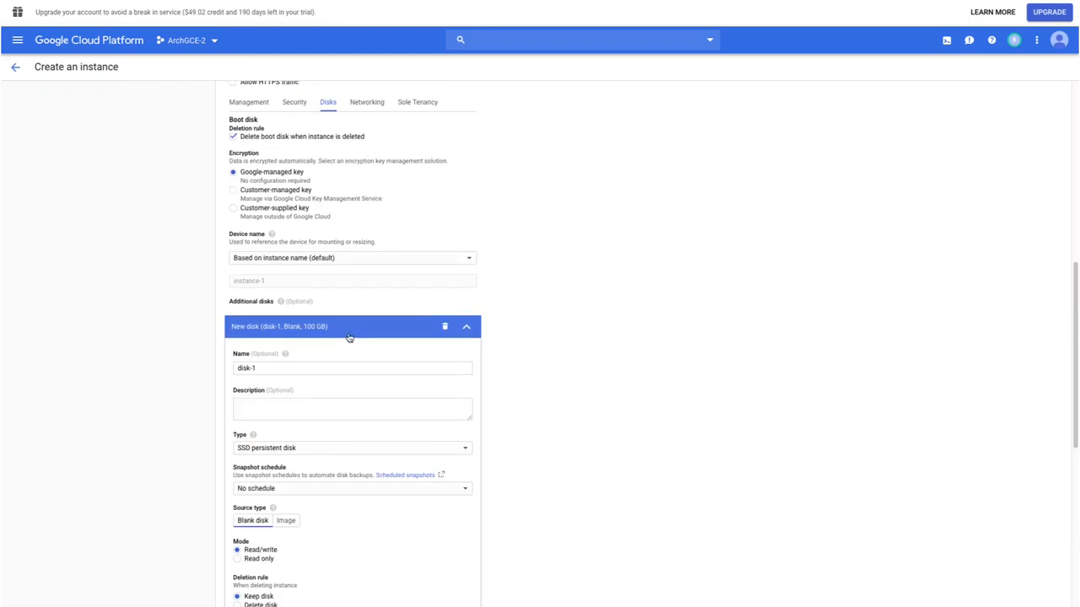
click(374, 102)
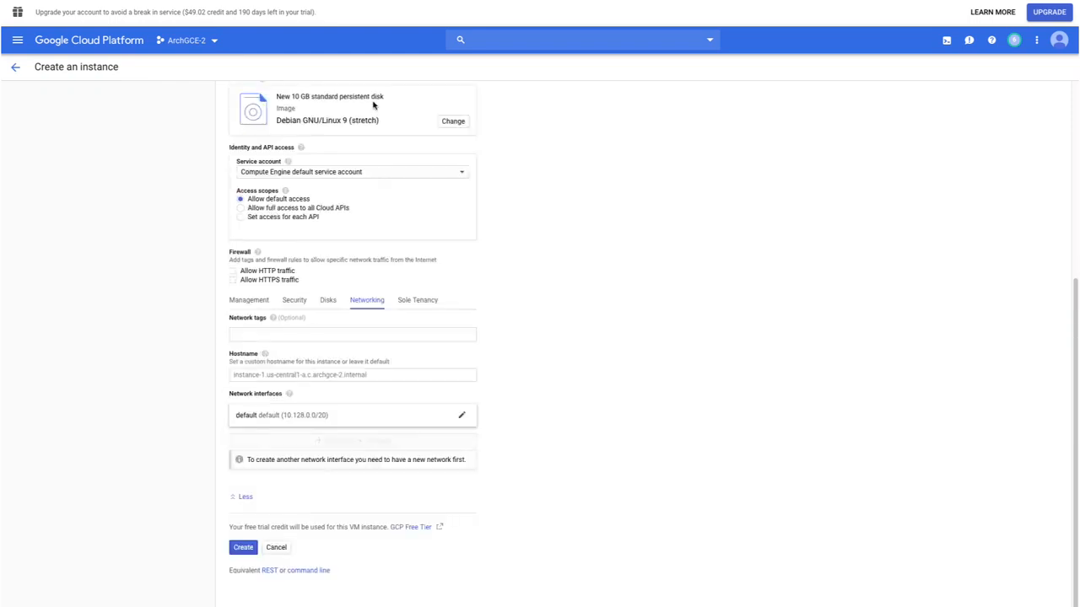
click(383, 416)
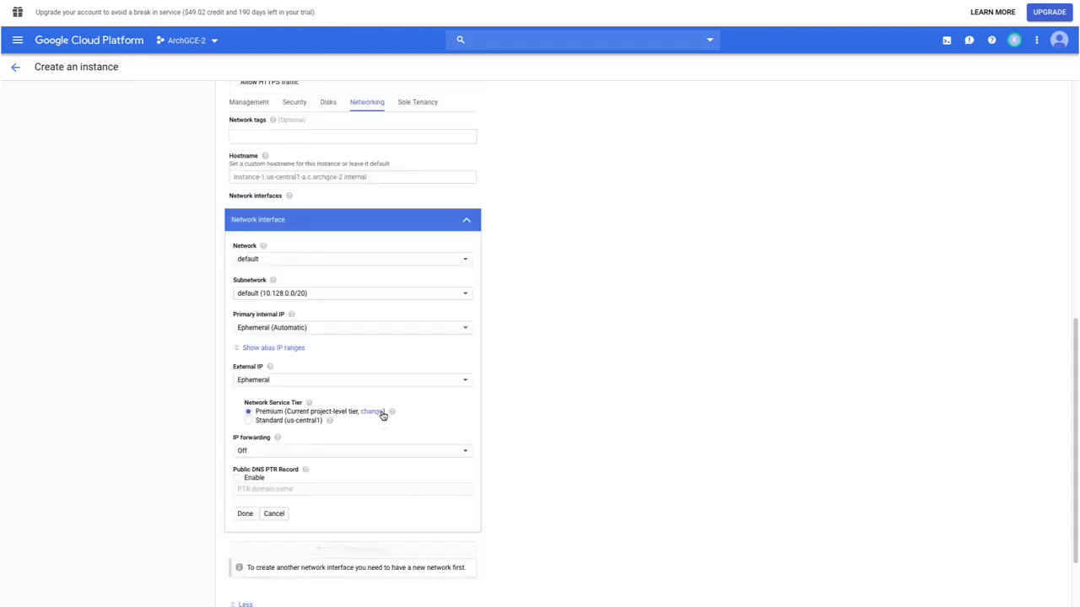
click(312, 329)
click(482, 310)
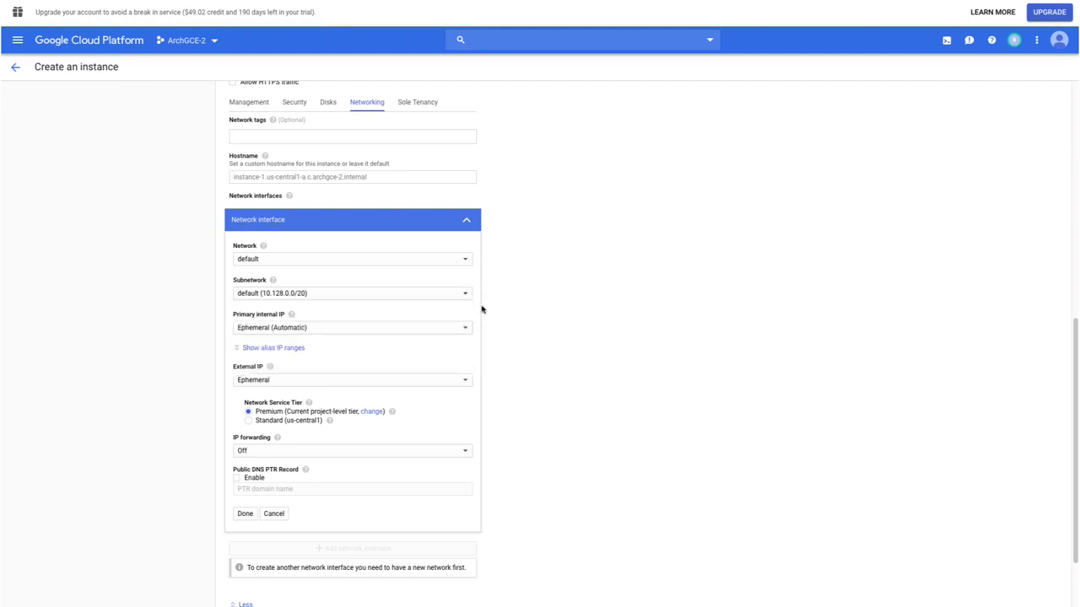
click(338, 380)
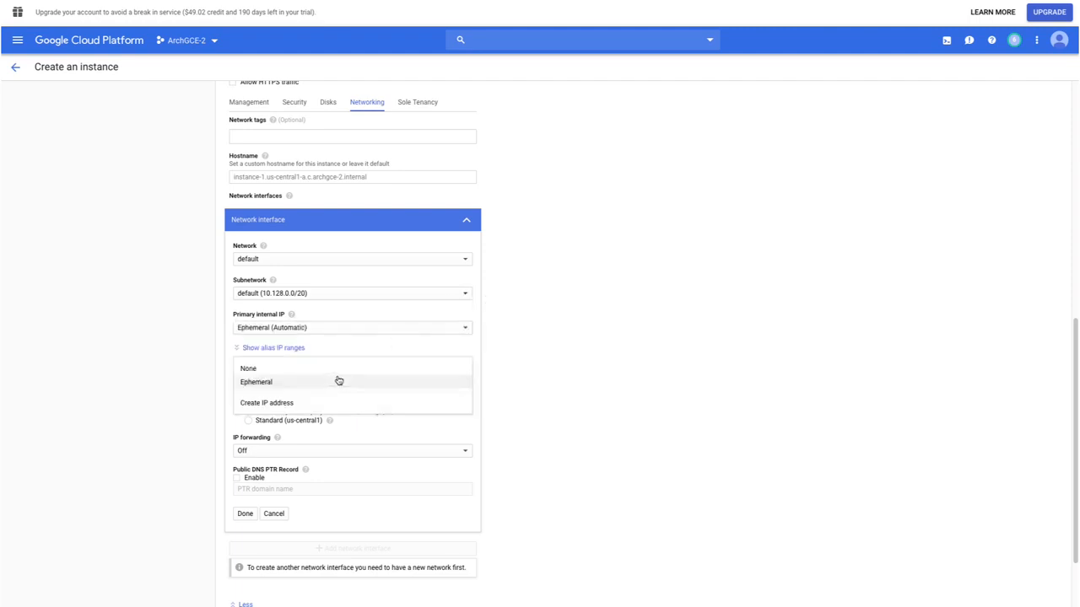
click(498, 317)
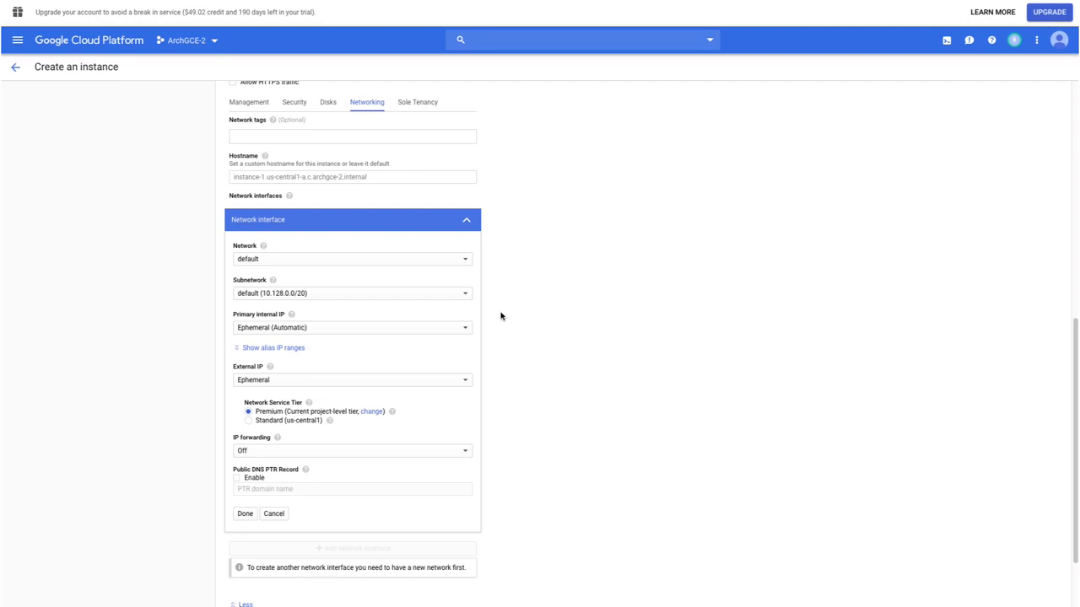
Review the equivalent gcloud command line for the chosen settings, close it, and create the VM instance.
scroll(501, 317, down, 2)
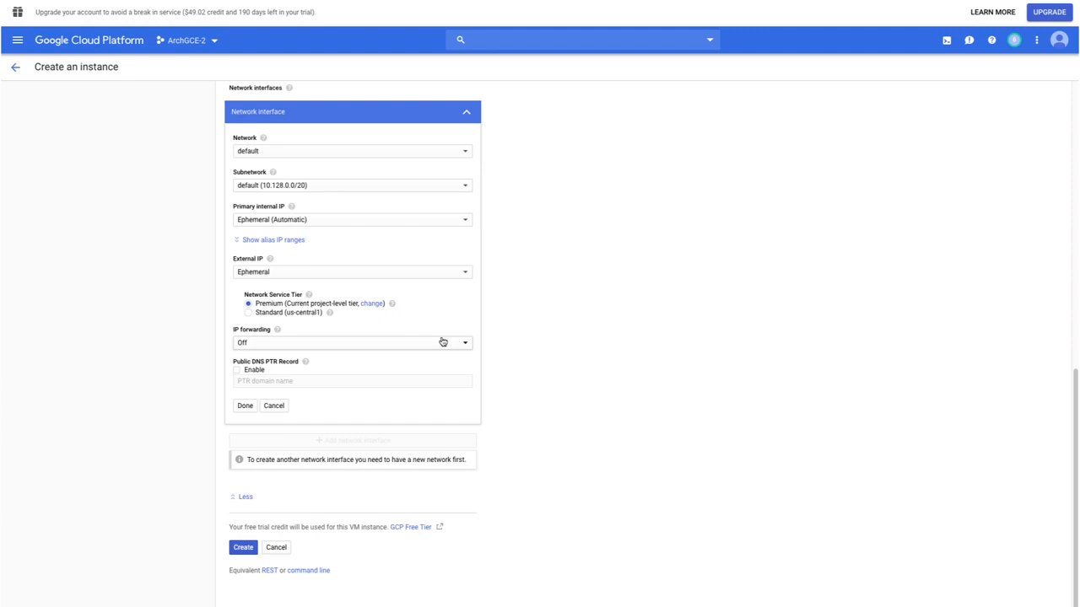
click(308, 571)
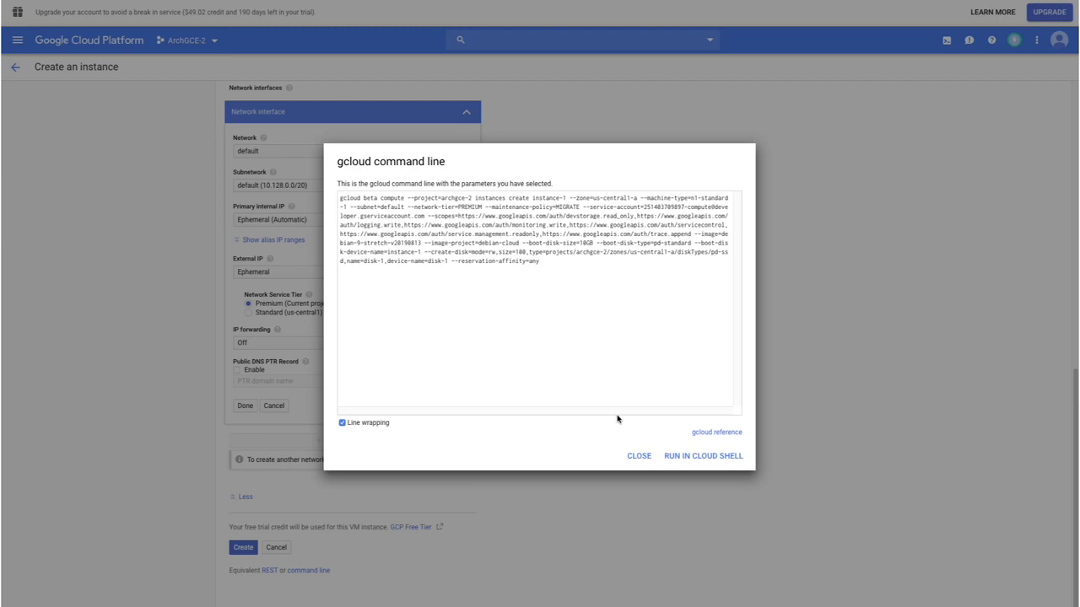
click(637, 455)
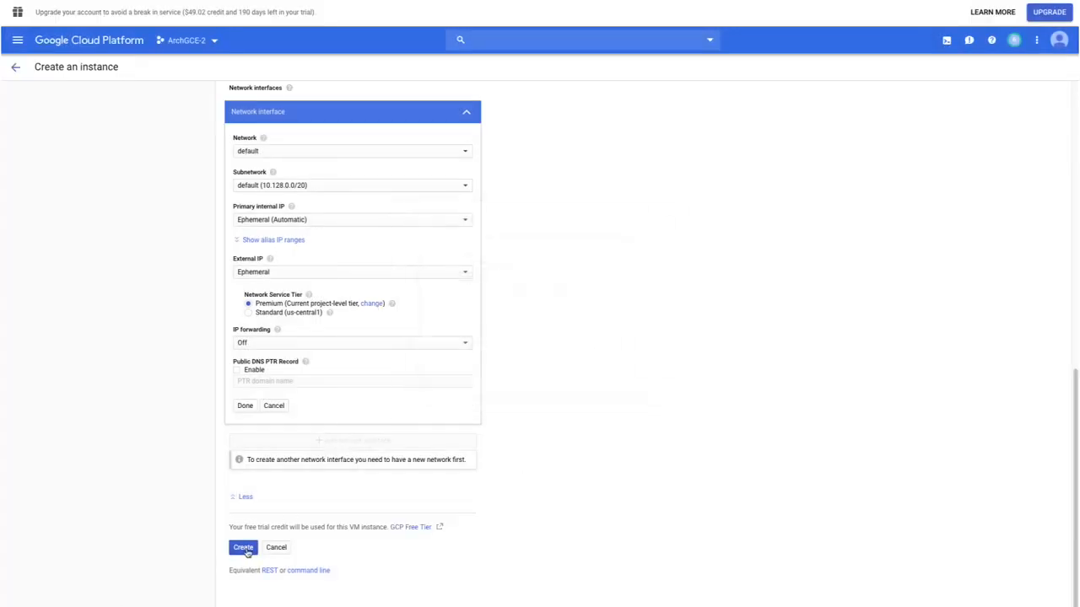
click(244, 550)
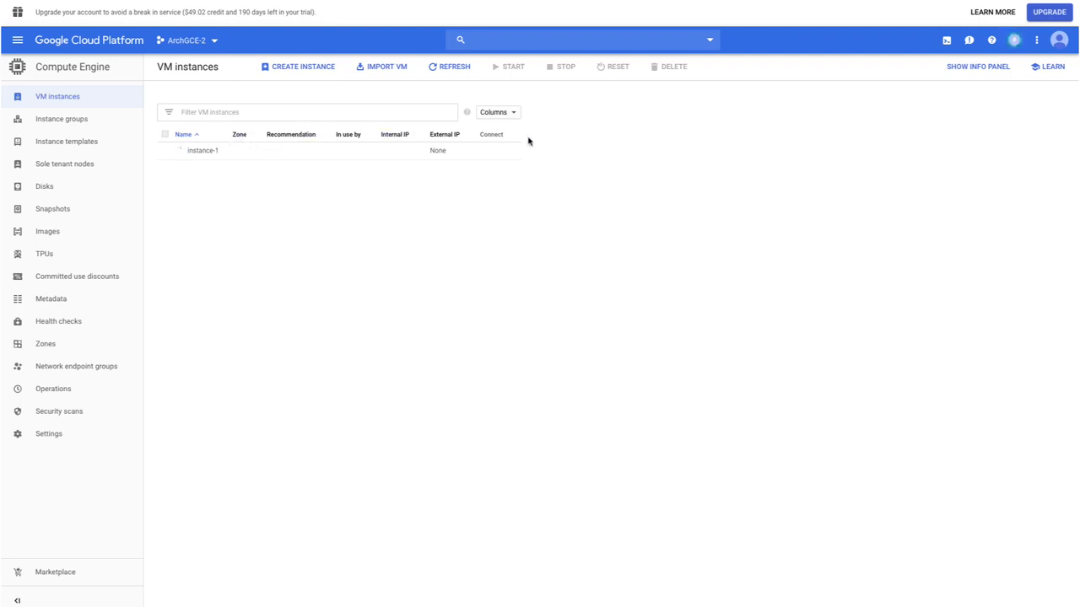
Add the Creation time, Machine type and Network columns to the VM instances list.
click(502, 117)
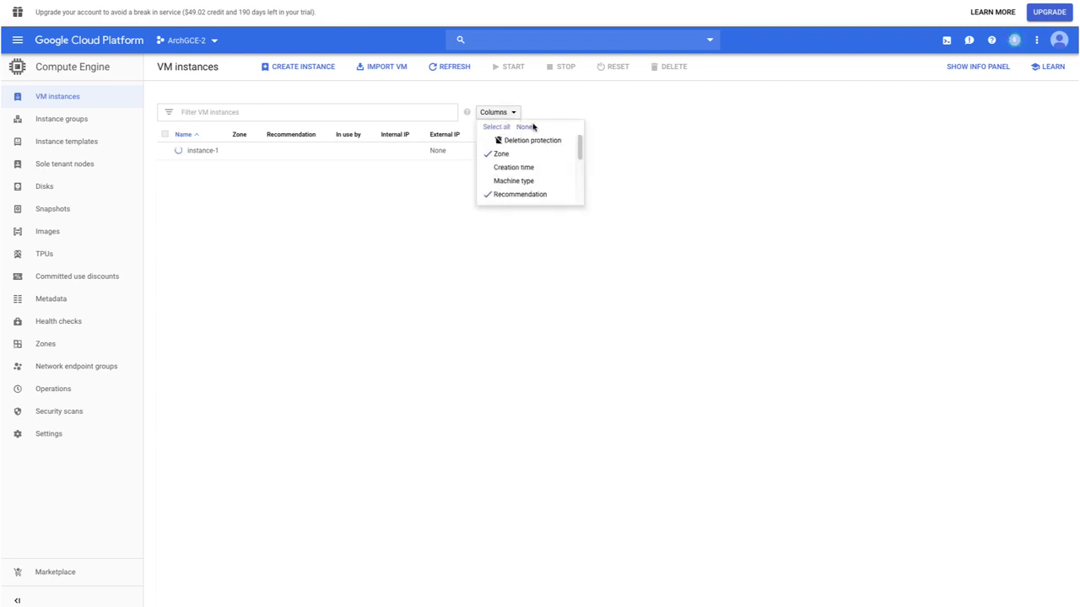
scroll(554, 156, down, 1)
click(552, 157)
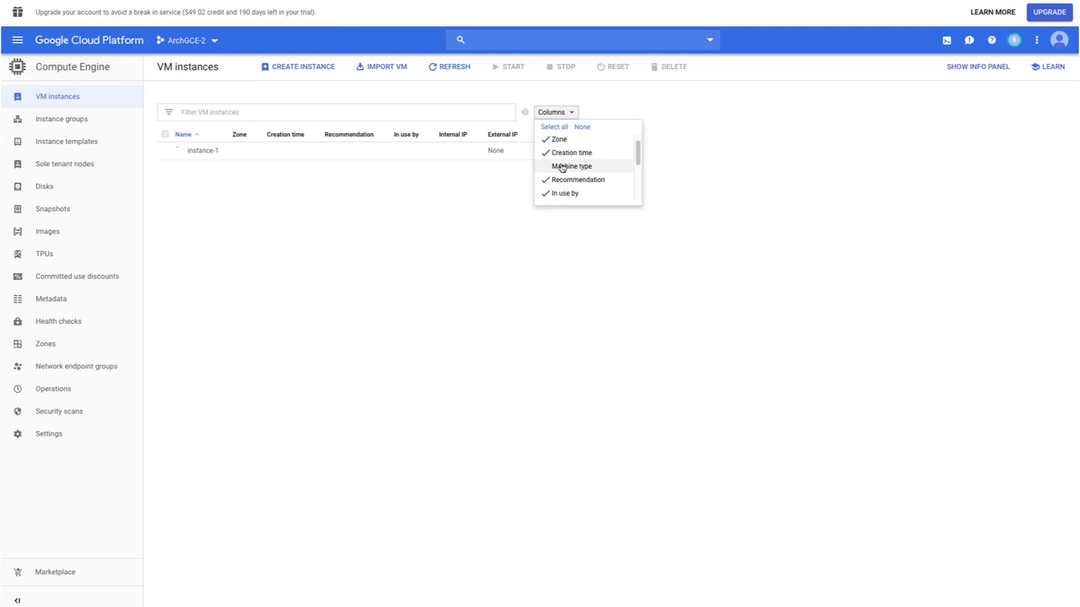
click(560, 165)
scroll(624, 157, down, 2)
scroll(628, 159, down, 3)
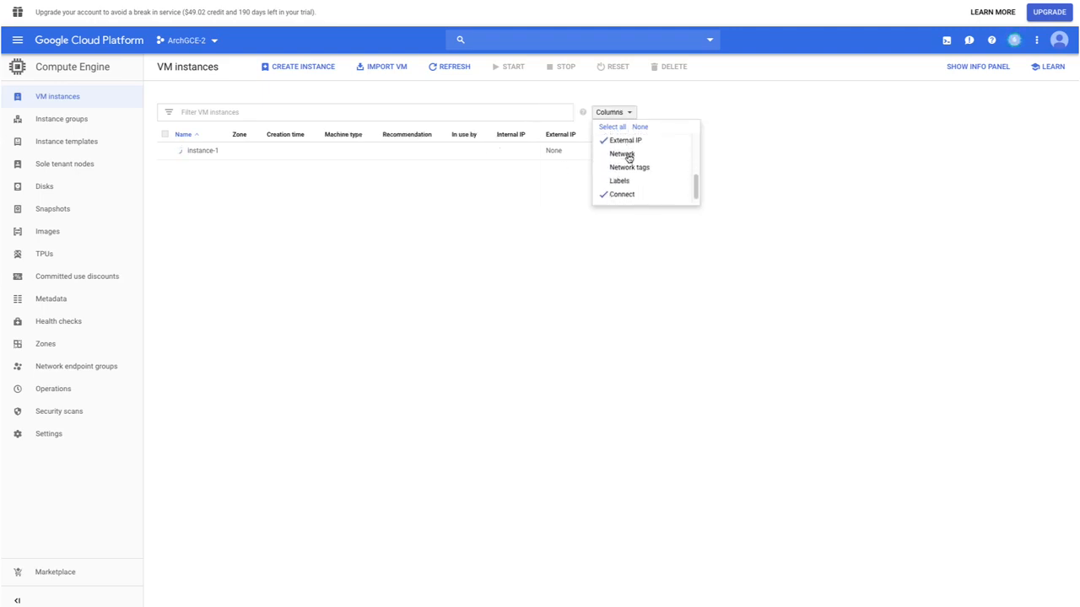
click(706, 118)
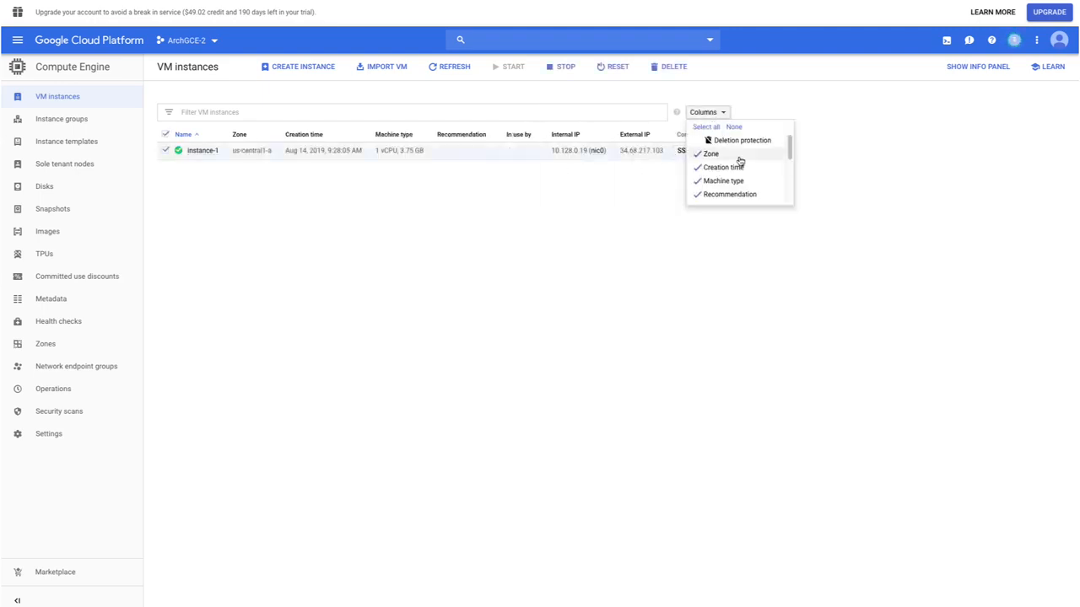
scroll(740, 168, down, 5)
click(736, 157)
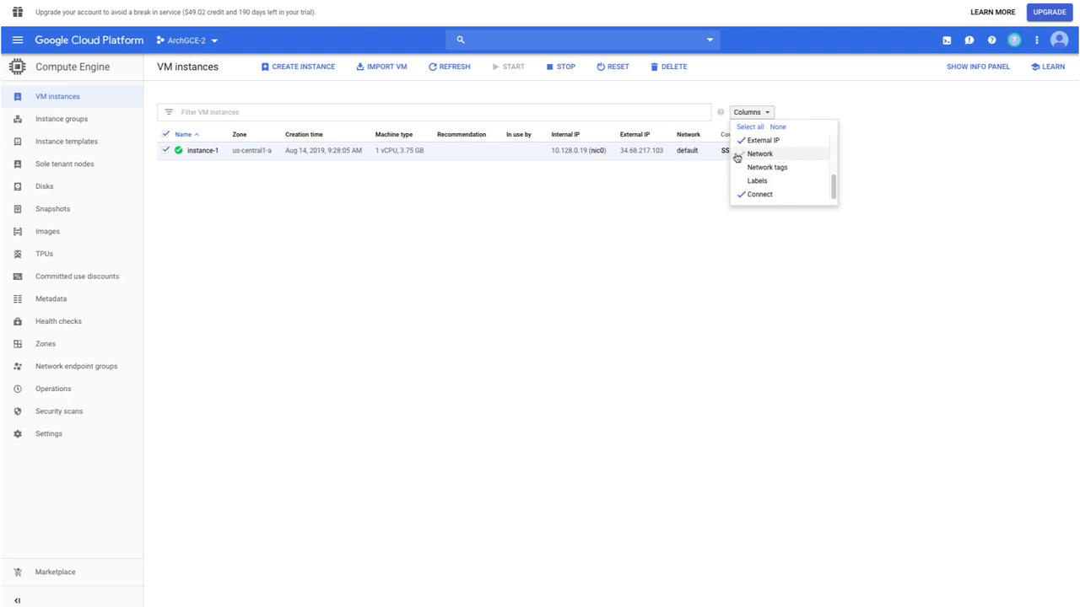
click(675, 215)
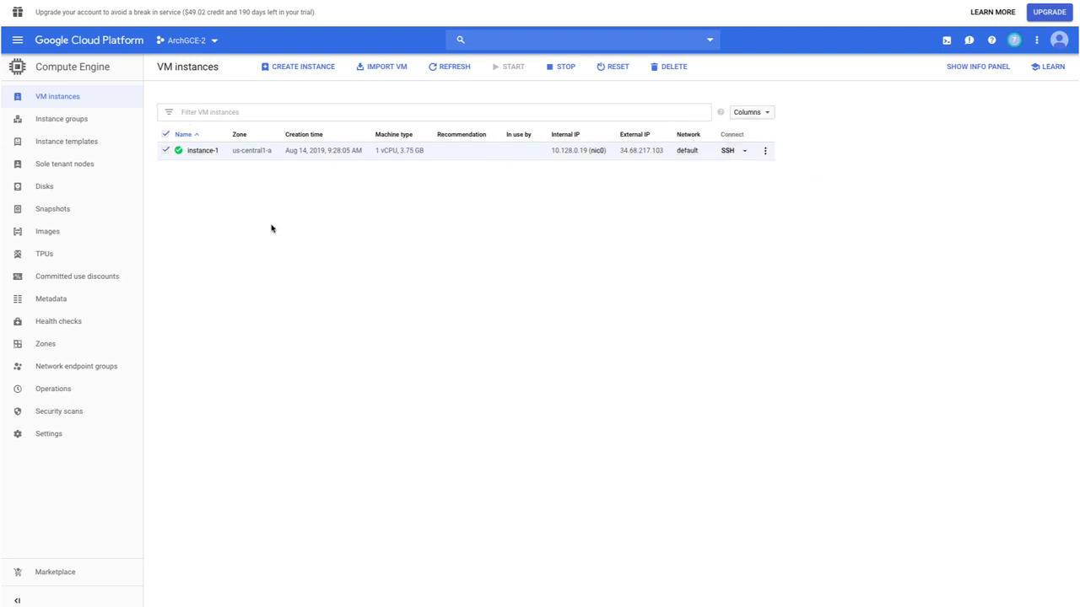